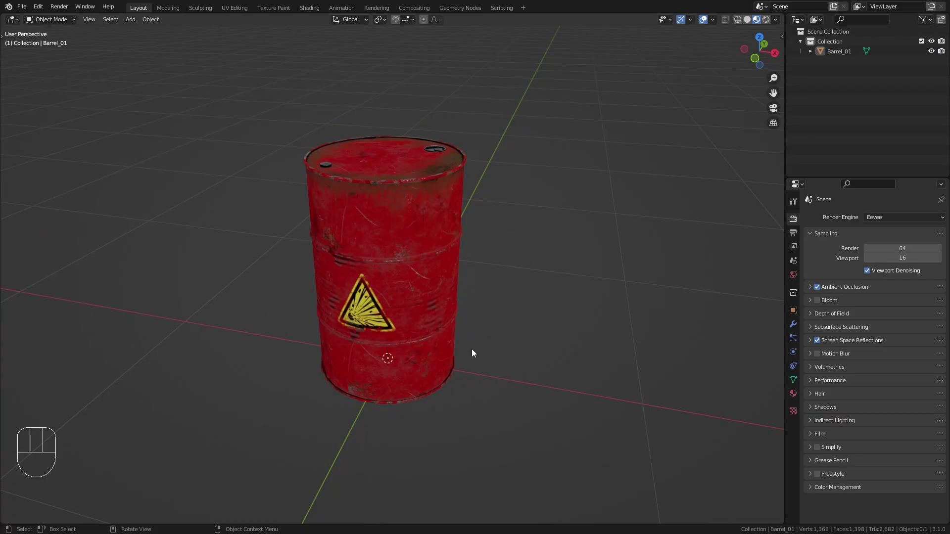
# Select the red barrel model in the scene
pyautogui.scroll(3, 440, 336)
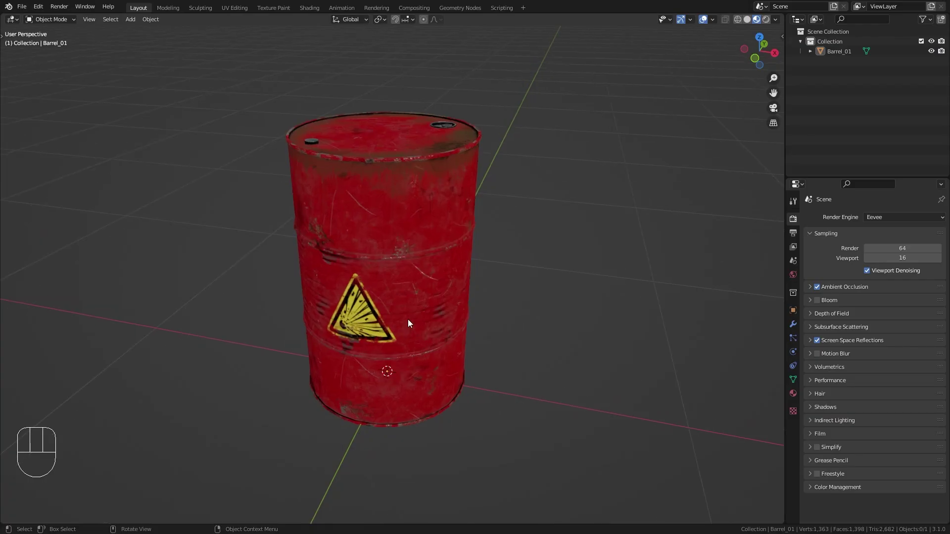
pyautogui.click(380, 282)
pyautogui.moveTo(303, 280); pyautogui.dragTo(375, 278, button='middle')
# Switch to the Poly Haven Barrel_01 page in the browser and choose the 1K download resolution
pyautogui.press('Tab')
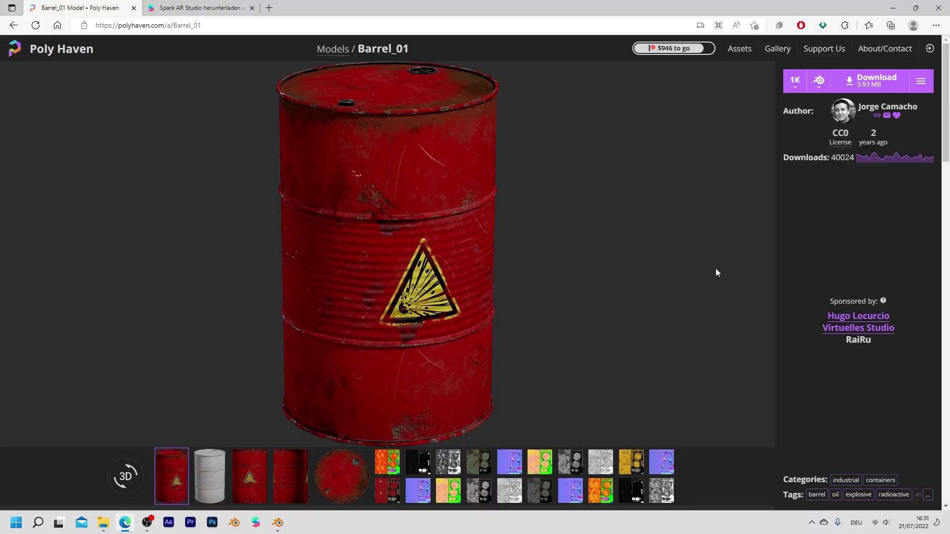
pyautogui.scroll(-5, 715, 272)
pyautogui.scroll(5, 682, 276)
pyautogui.scroll(-1, 424, 252)
pyautogui.scroll(1, 445, 222)
pyautogui.click(800, 90)
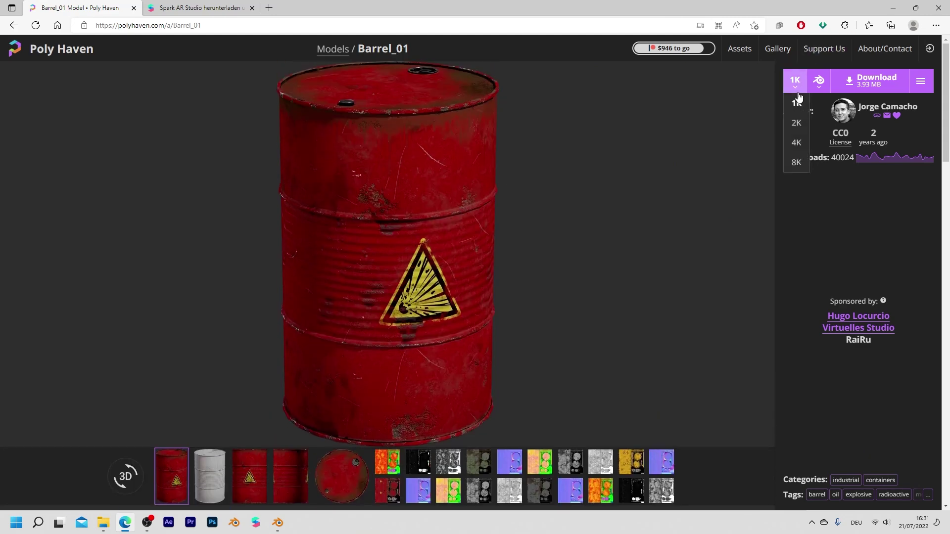
pyautogui.click(796, 103)
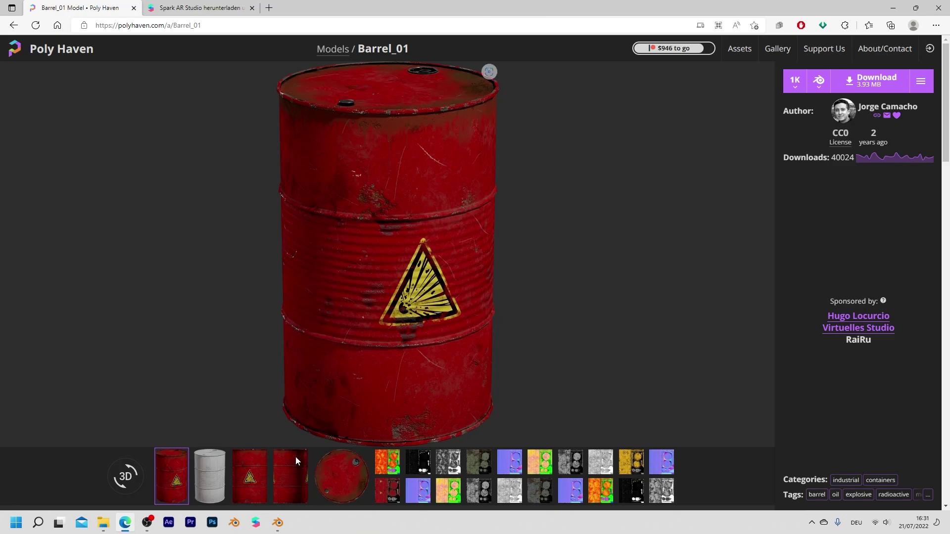
# Switch back to Blender and open the glTF 2.0 (.glb/.gltf) export for the selected barrel
pyautogui.click(277, 523)
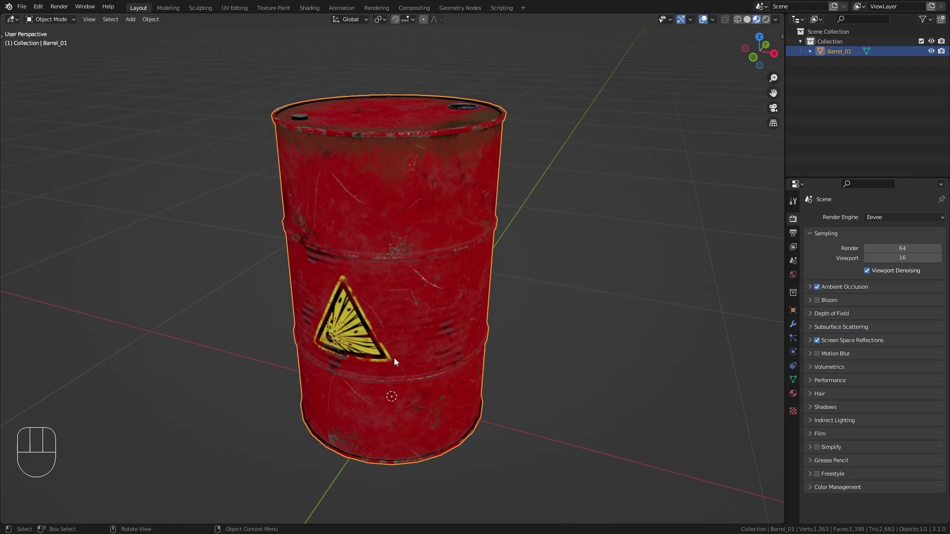
pyautogui.moveTo(386, 305); pyautogui.dragTo(401, 292, button='middle')
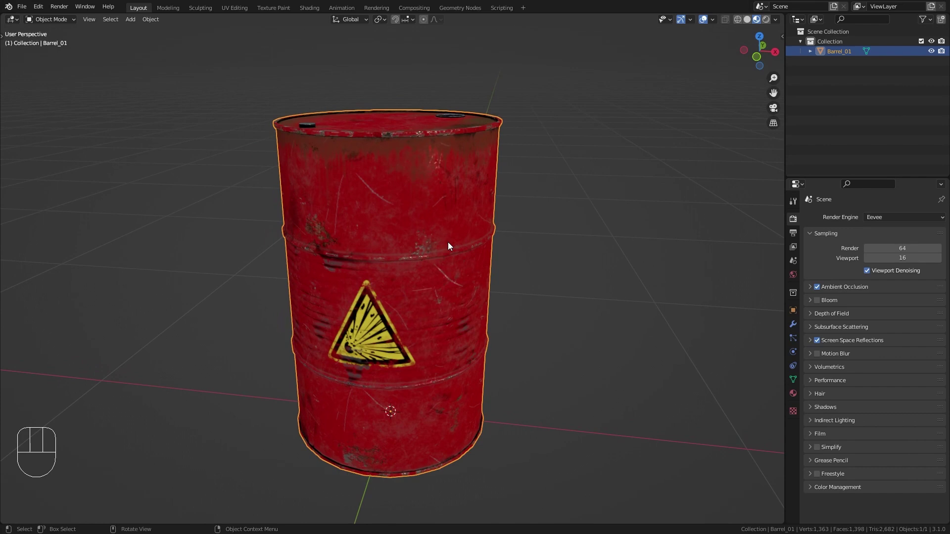
pyautogui.click(21, 7)
pyautogui.moveTo(26, 150)
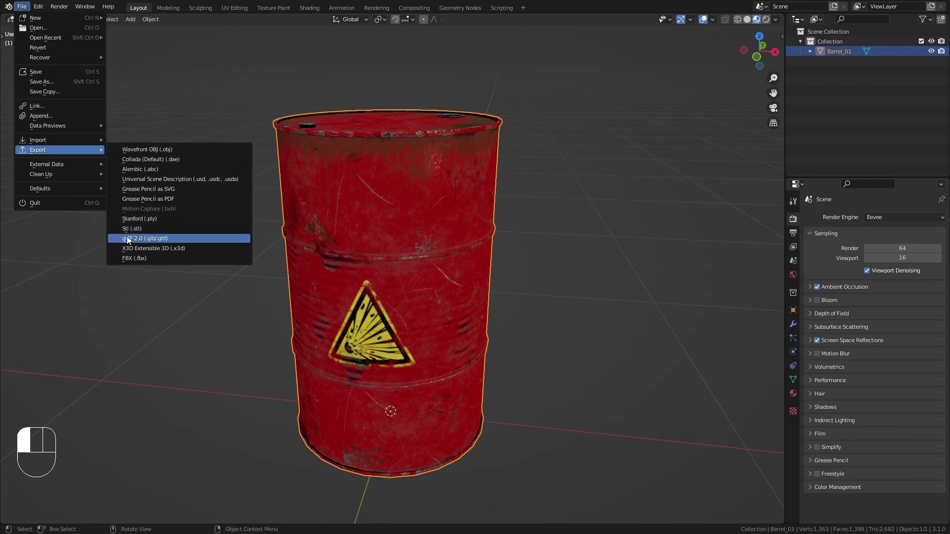
pyautogui.click(148, 238)
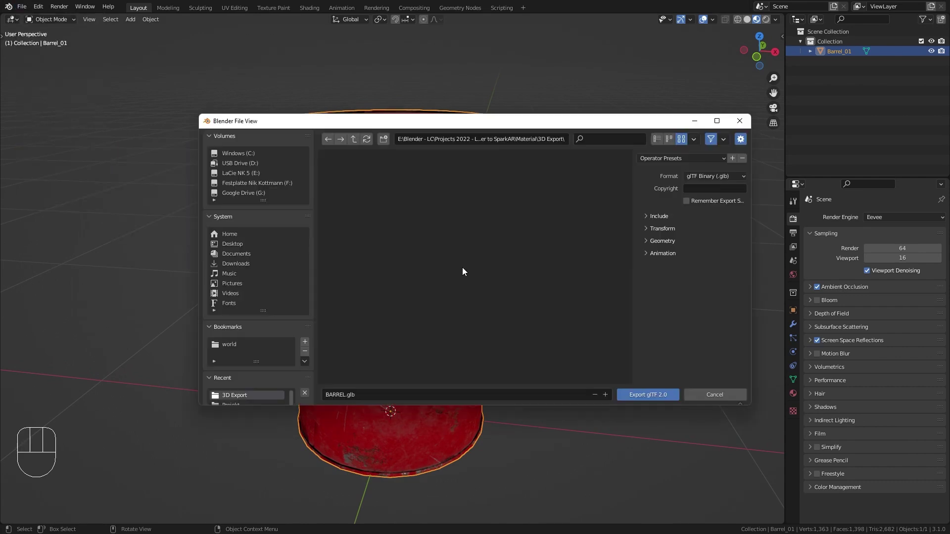
# Export the barrel as BARREL.glb in glTF Binary format to the 3D Export folder, keeping the default export options
pyautogui.click(369, 390)
pyautogui.click(408, 331)
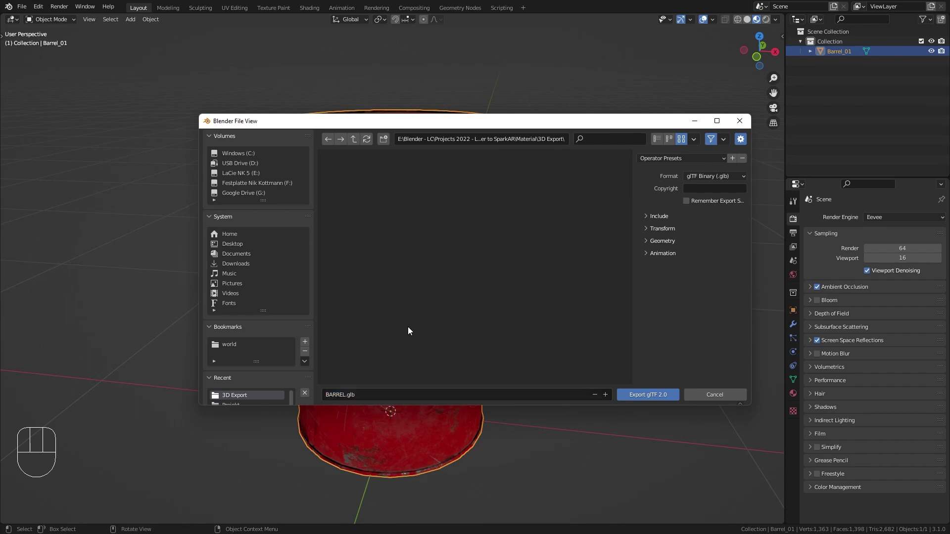
pyautogui.click(646, 216)
pyautogui.click(647, 216)
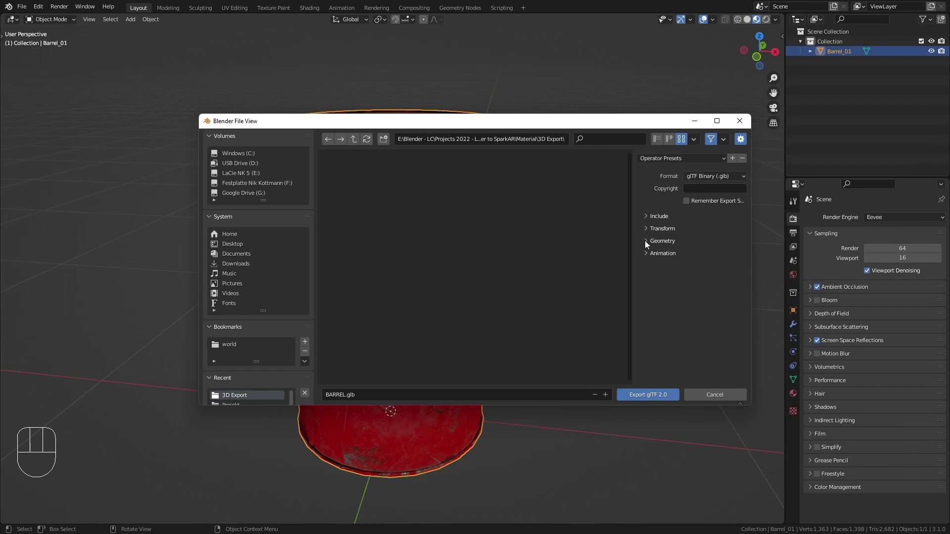
pyautogui.click(645, 241)
pyautogui.click(652, 241)
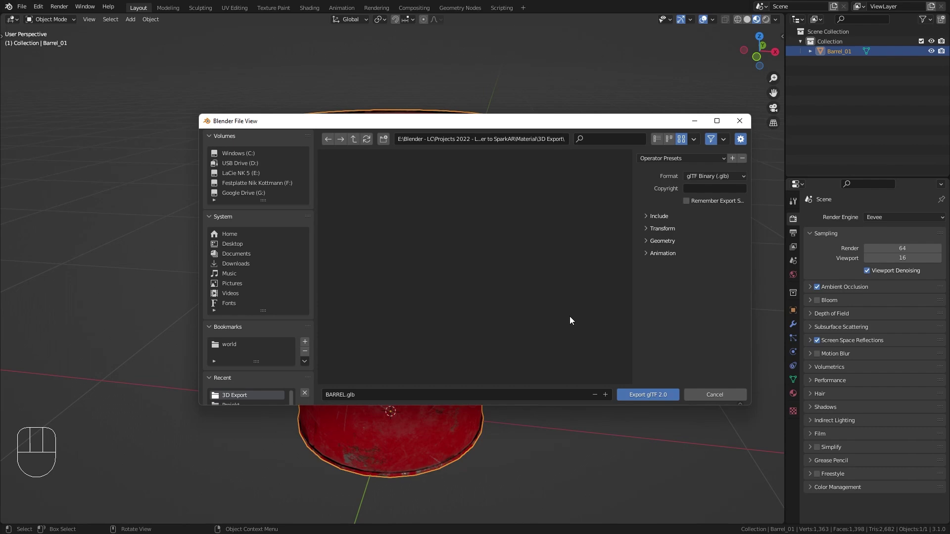
pyautogui.click(657, 394)
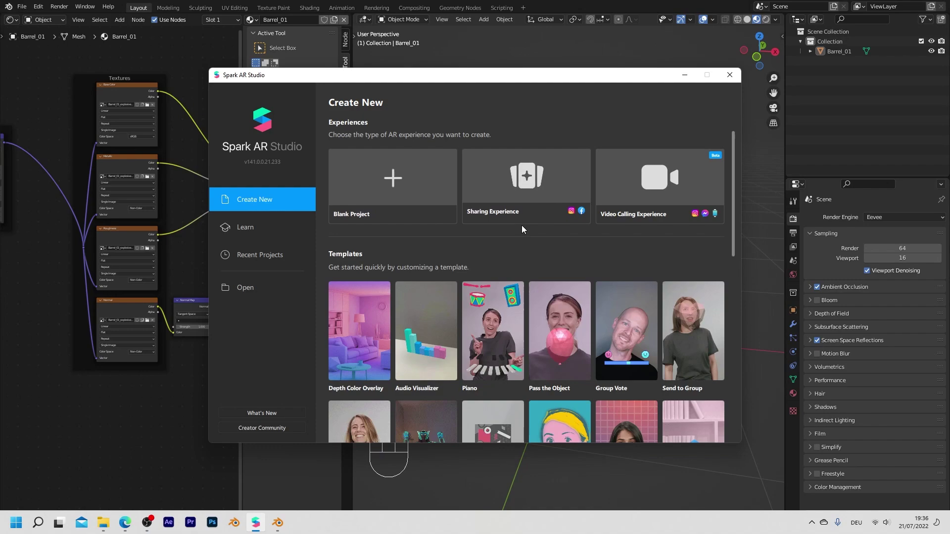
# Switch to the browser and view the Spark AR Studio download page and its web address
pyautogui.click(128, 523)
pyautogui.click(161, 26)
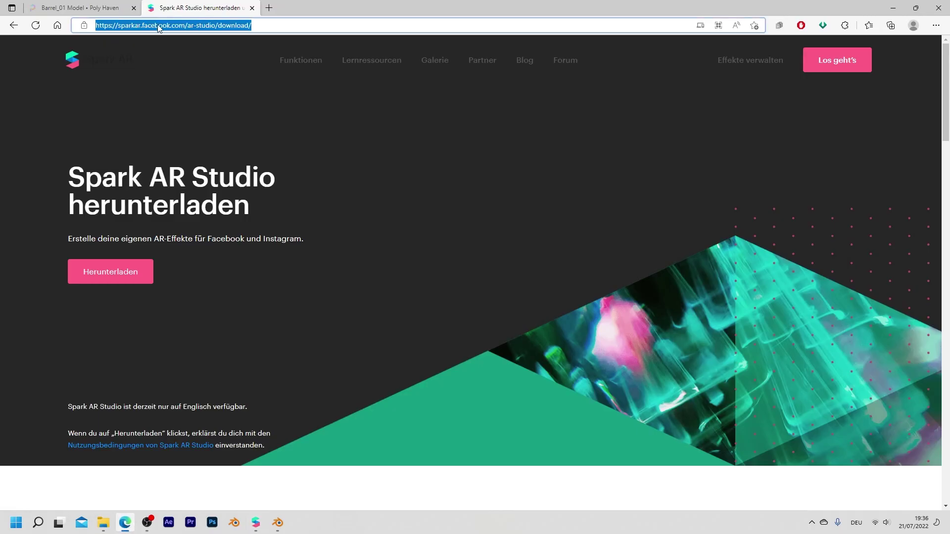
pyautogui.click(247, 131)
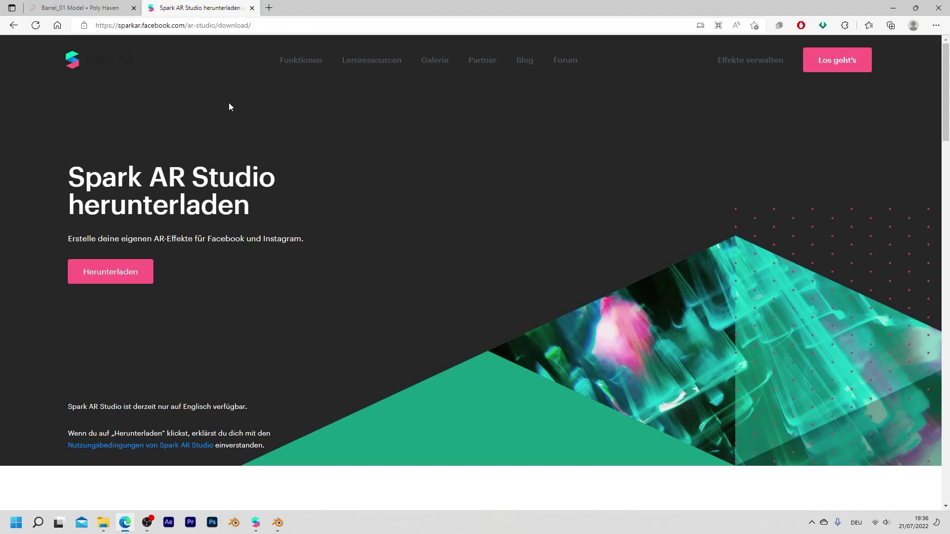
# Switch to Spark AR Studio, create a blank project and maximize its window
pyautogui.click(255, 522)
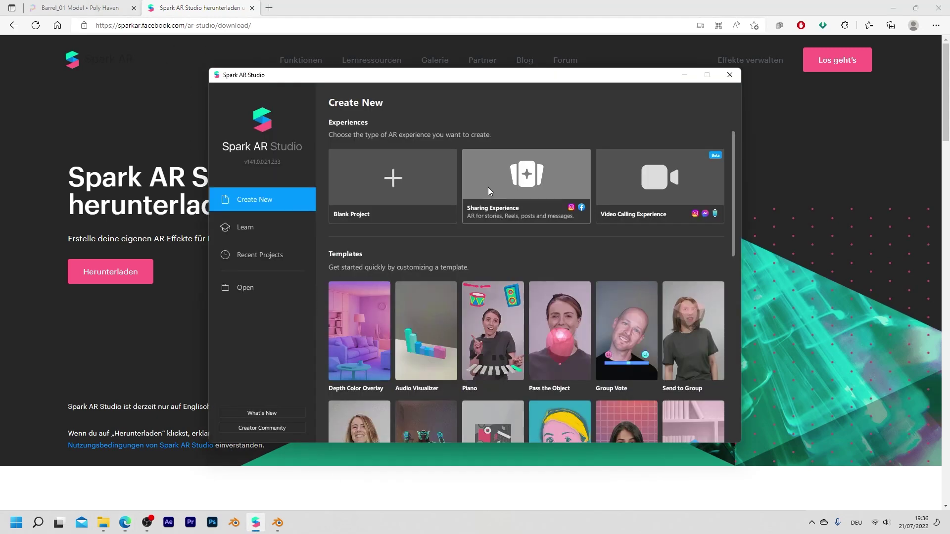
pyautogui.click(397, 177)
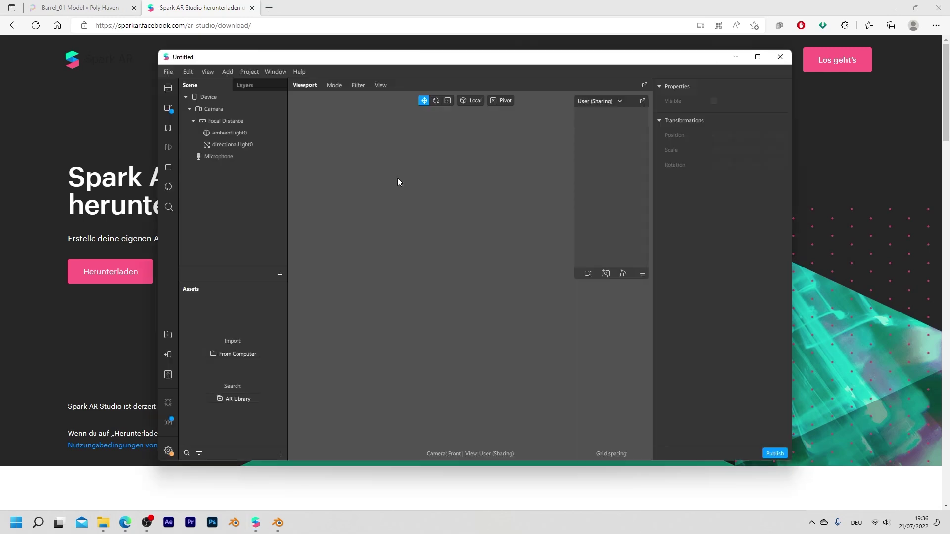
pyautogui.click(759, 57)
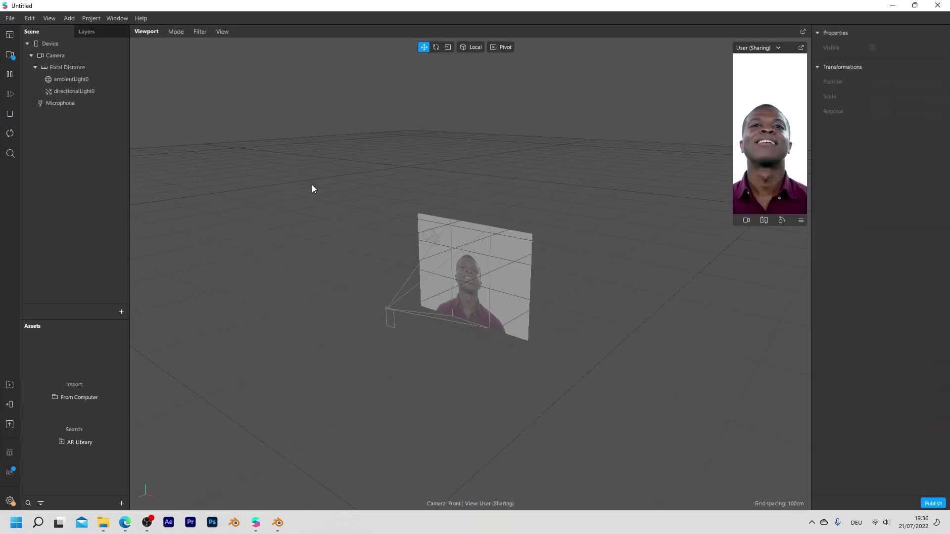
# Examine the new project's camera and preview video plane in the 3D viewport from different angles and distances
pyautogui.moveTo(365, 258); pyautogui.dragTo(398, 191, button='right')
pyautogui.scroll(3, 533, 256)
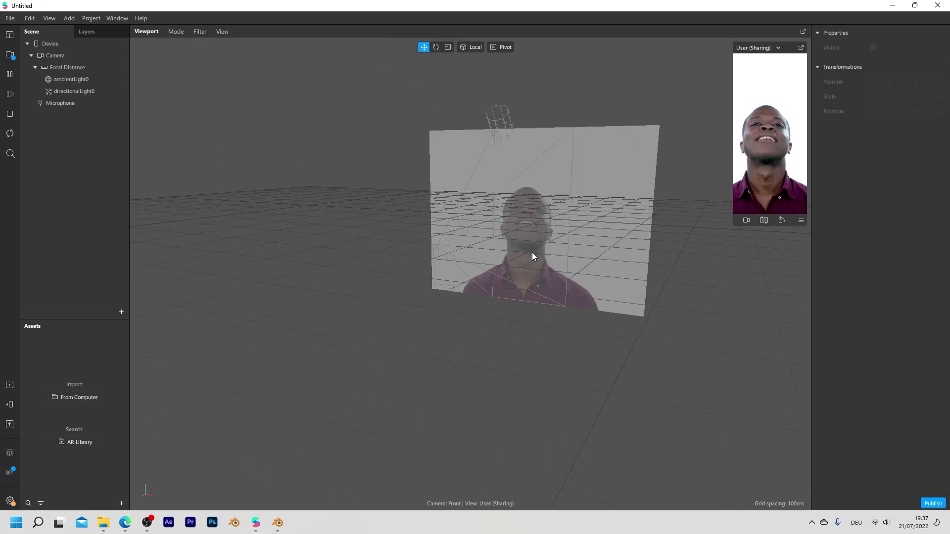
pyautogui.scroll(2, 532, 256)
pyautogui.scroll(-3, 527, 243)
pyautogui.scroll(4, 514, 257)
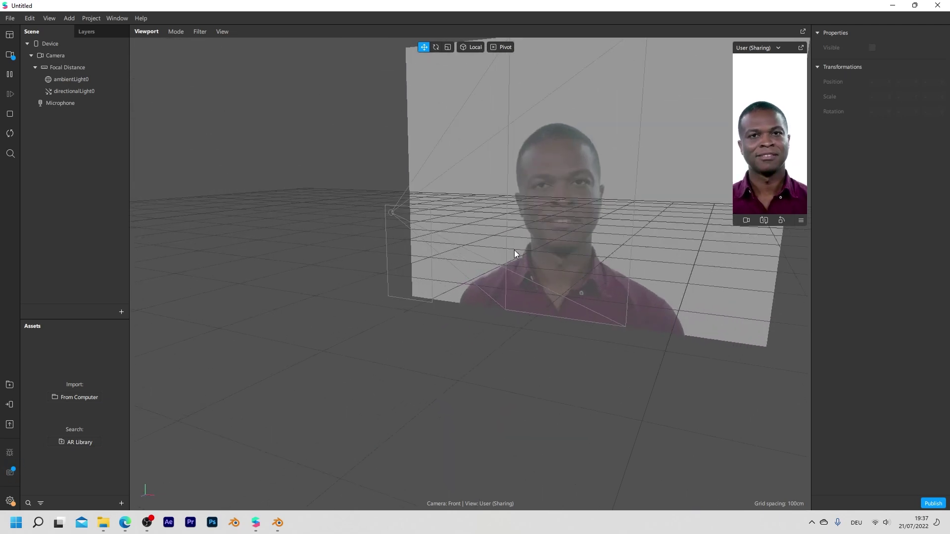
pyautogui.scroll(-3, 514, 253)
pyautogui.moveTo(519, 212); pyautogui.dragTo(439, 254, button='middle')
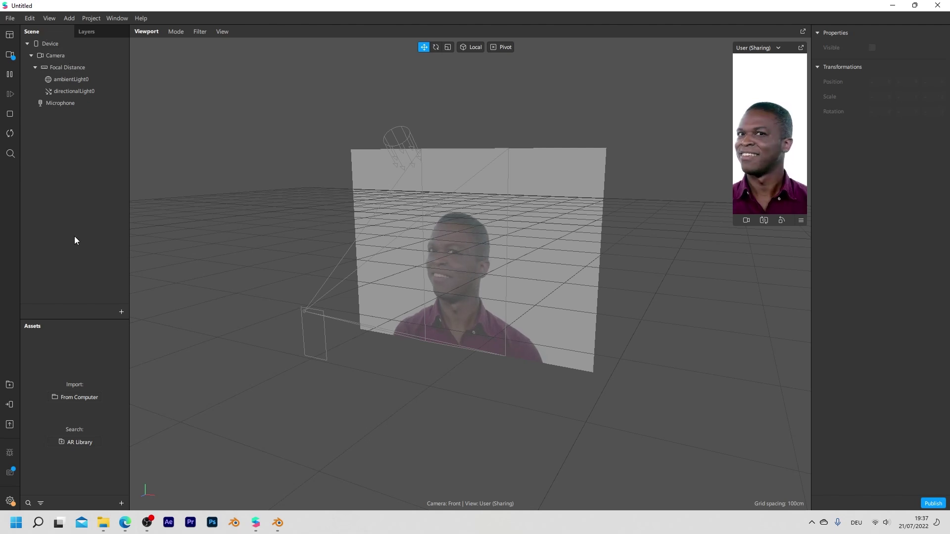
# Insert a Plane Tracker into the scene
pyautogui.click(121, 311)
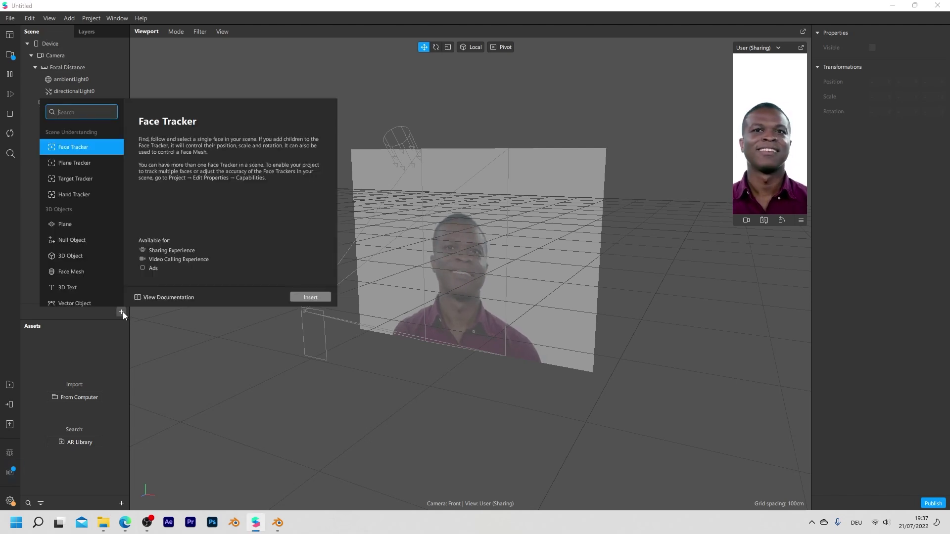
pyautogui.click(82, 162)
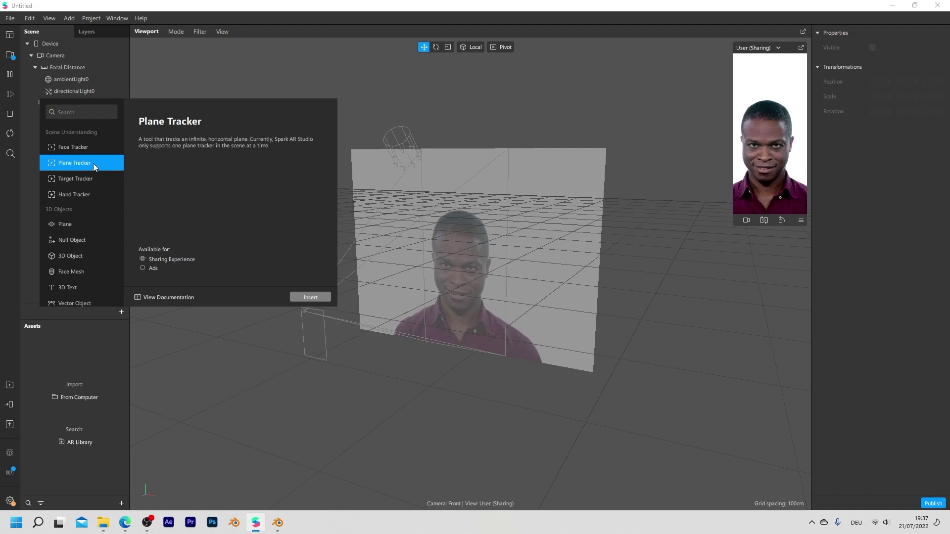
pyautogui.click(319, 295)
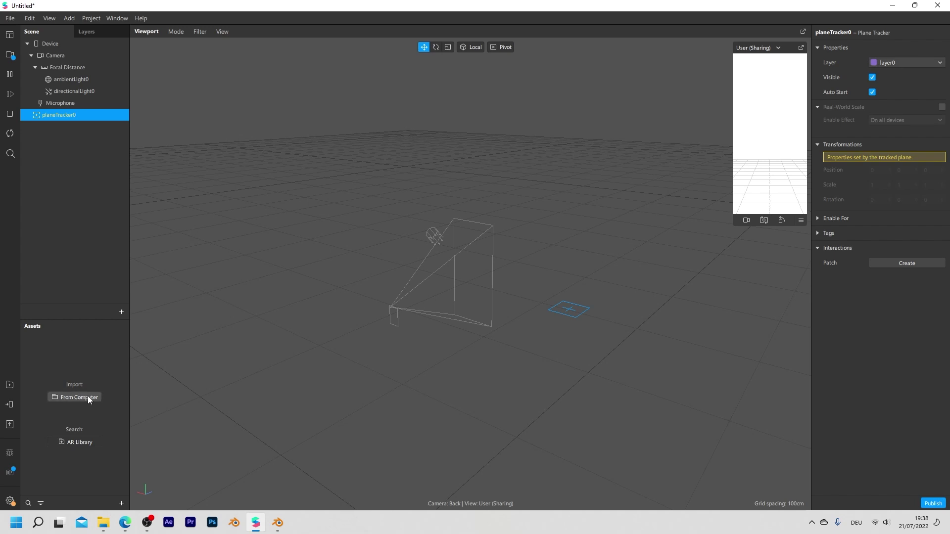
# Import BARREL.glb from the 3D Export folder on the computer into the project's assets
pyautogui.click(74, 397)
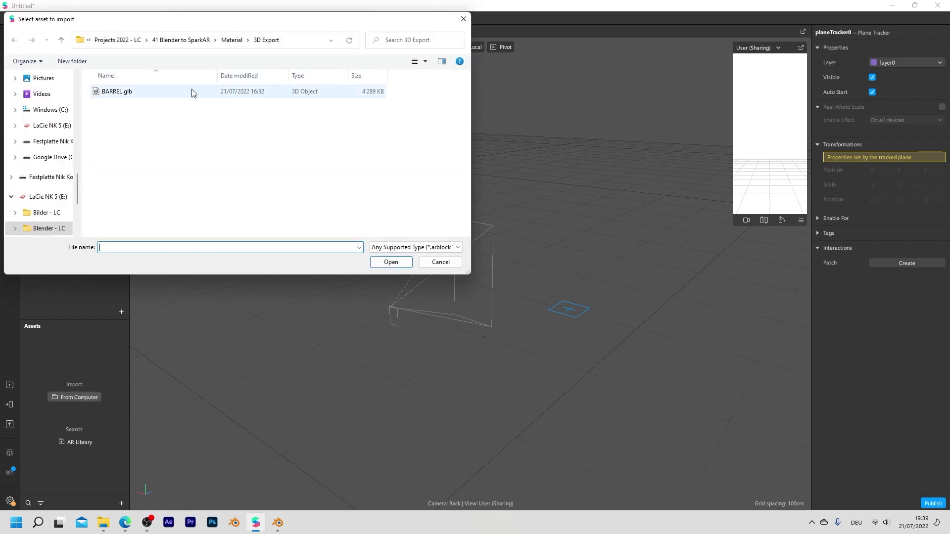
pyautogui.click(166, 92)
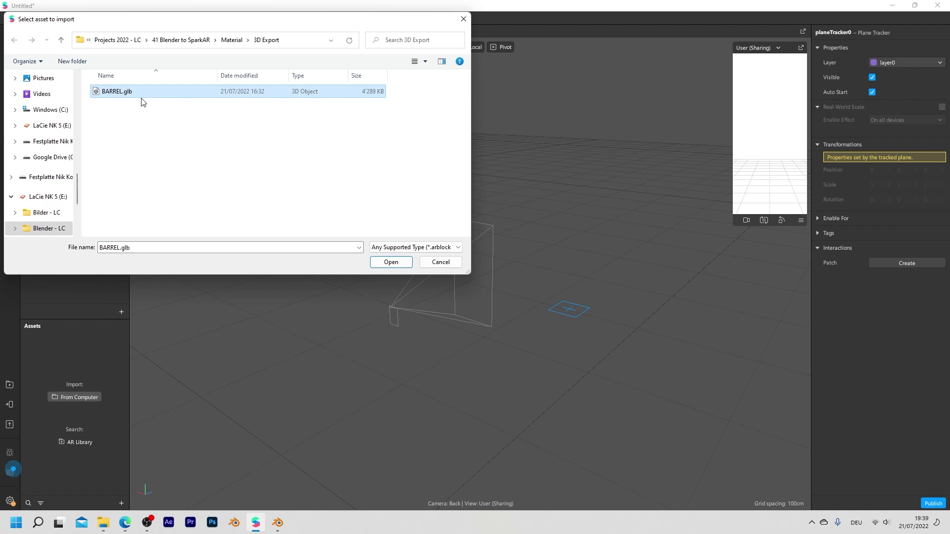
pyautogui.click(382, 263)
# Examine the imported BARREL asset's contents: the 3D object, the Barrel_01 material and its three textures
pyautogui.click(27, 339)
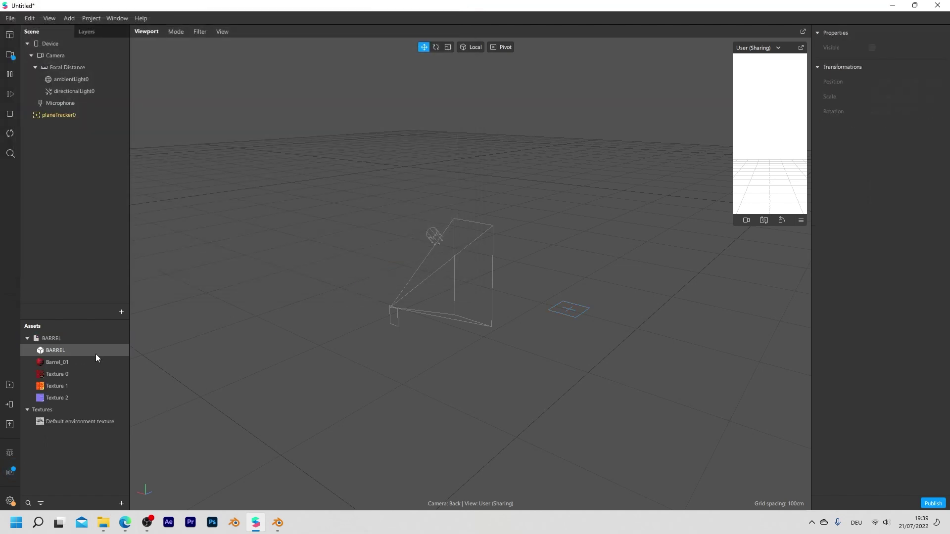
pyautogui.click(81, 350)
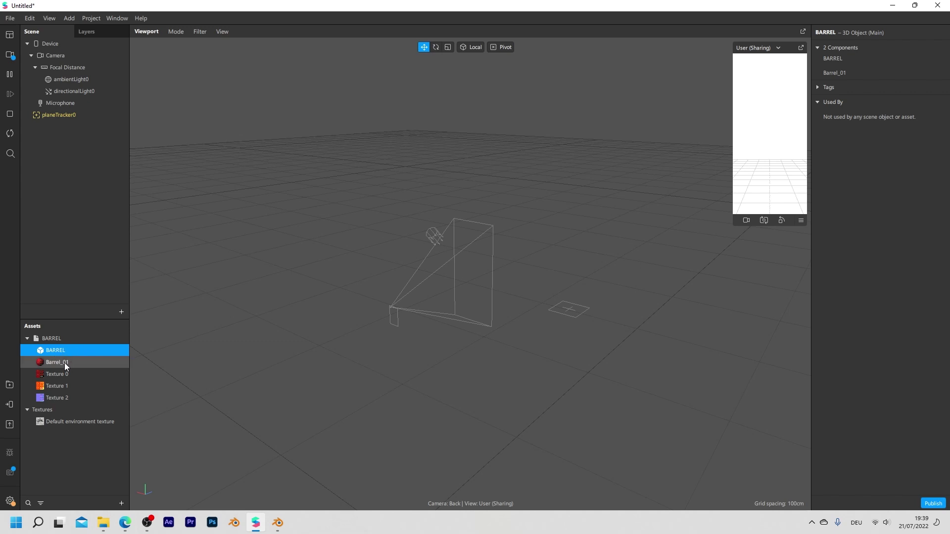
pyautogui.click(64, 363)
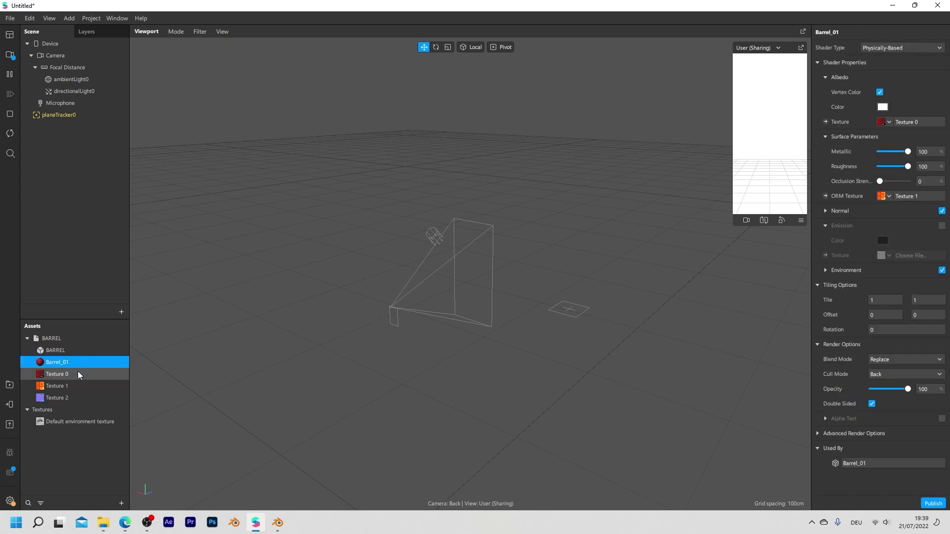
pyautogui.click(78, 372)
pyautogui.click(72, 387)
pyautogui.click(70, 399)
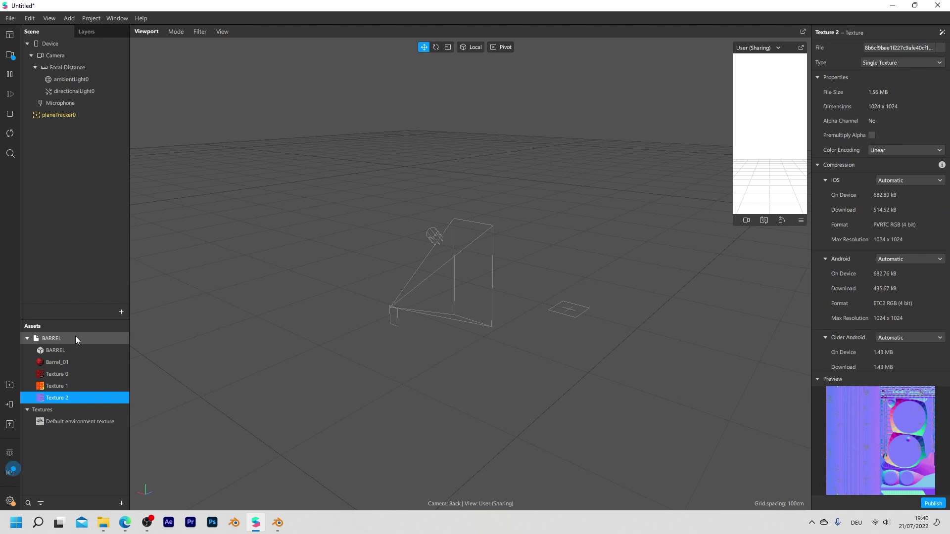
# Place the BARREL 3D object in the scene as a child of planeTracker0
pyautogui.click(72, 349)
pyautogui.moveTo(72, 349); pyautogui.dragTo(94, 114)
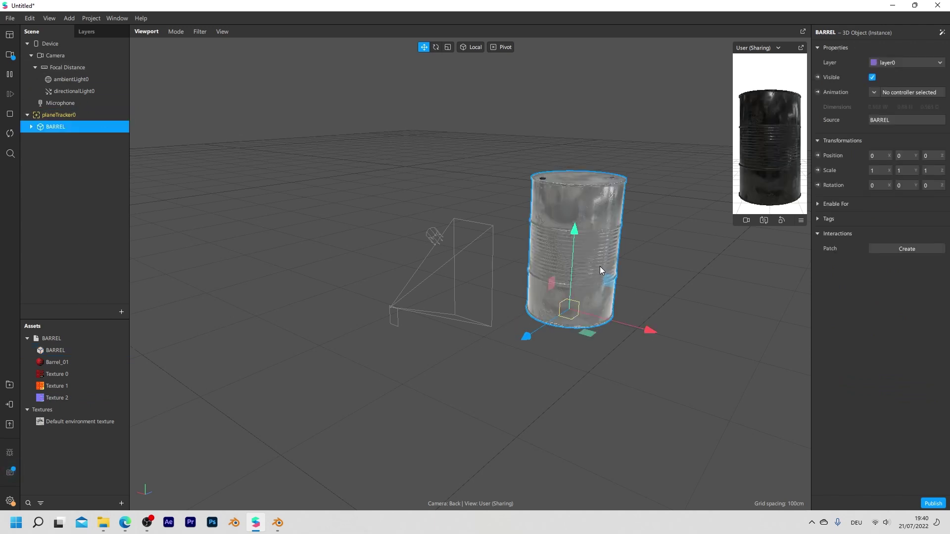
pyautogui.scroll(3, 600, 266)
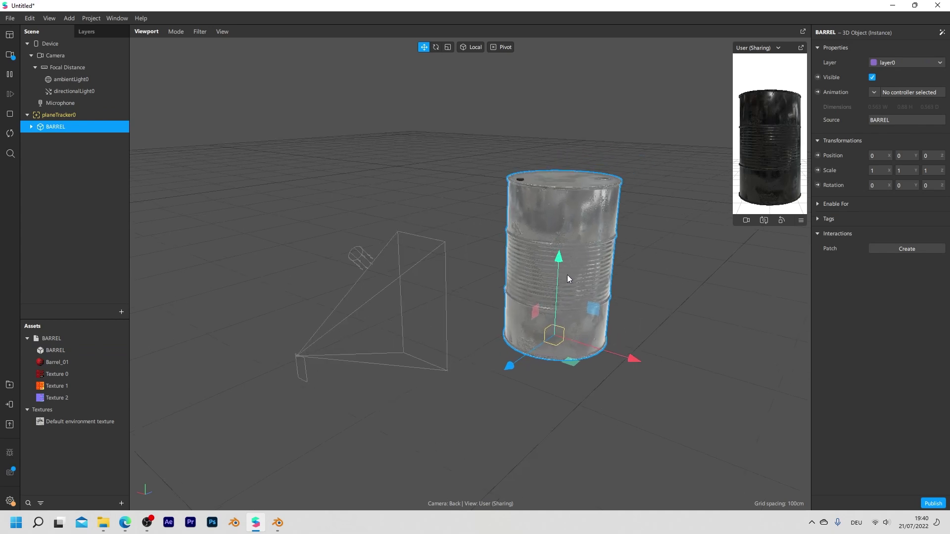
pyautogui.moveTo(567, 274); pyautogui.dragTo(482, 285, button='middle')
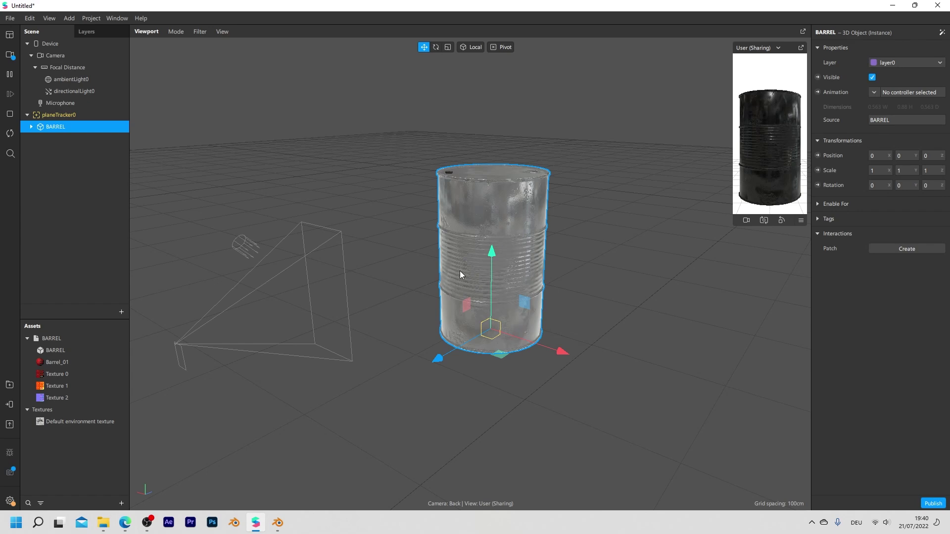
# Disable Vertex Color in the Barrel_01 material's albedo settings and inspect the barrel's surface up close
pyautogui.click(49, 361)
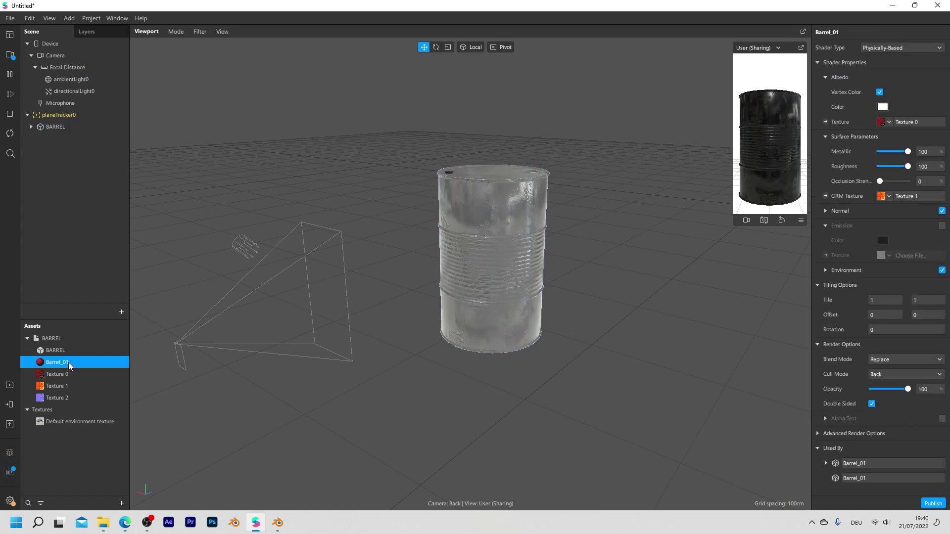
pyautogui.click(880, 93)
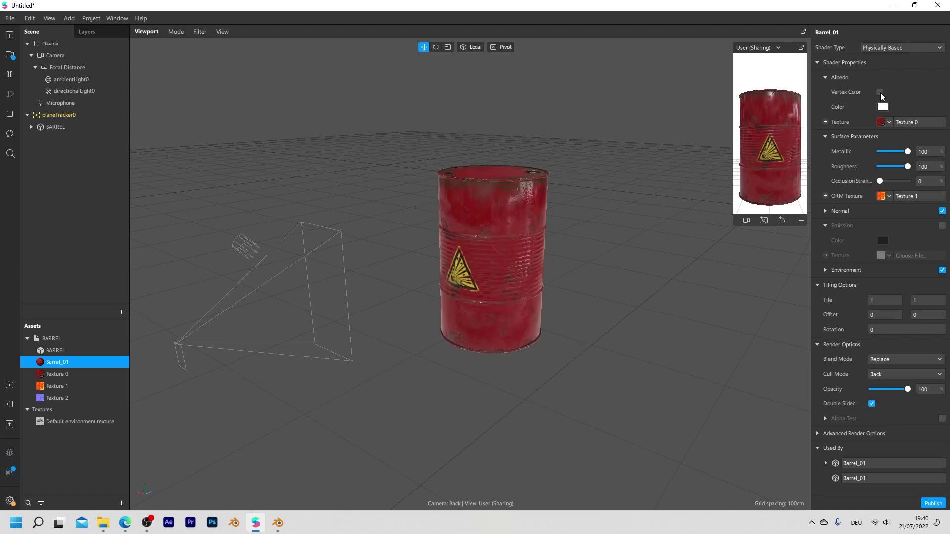
pyautogui.scroll(5, 455, 230)
pyautogui.moveTo(531, 139); pyautogui.dragTo(515, 261, button='right')
pyautogui.scroll(-5, 443, 158)
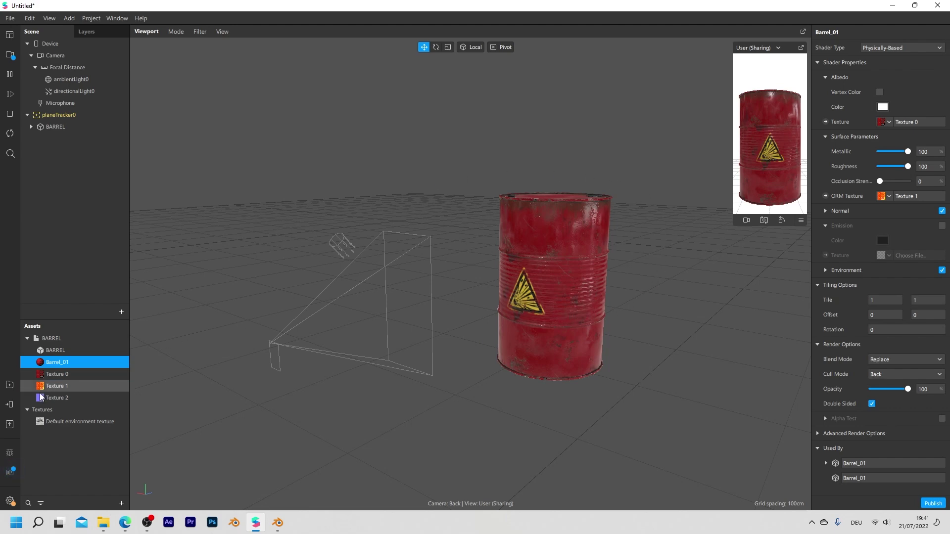
# Add a Sharing Experience to the project and send the effect to Instagram for testing on a device
pyautogui.click(10, 406)
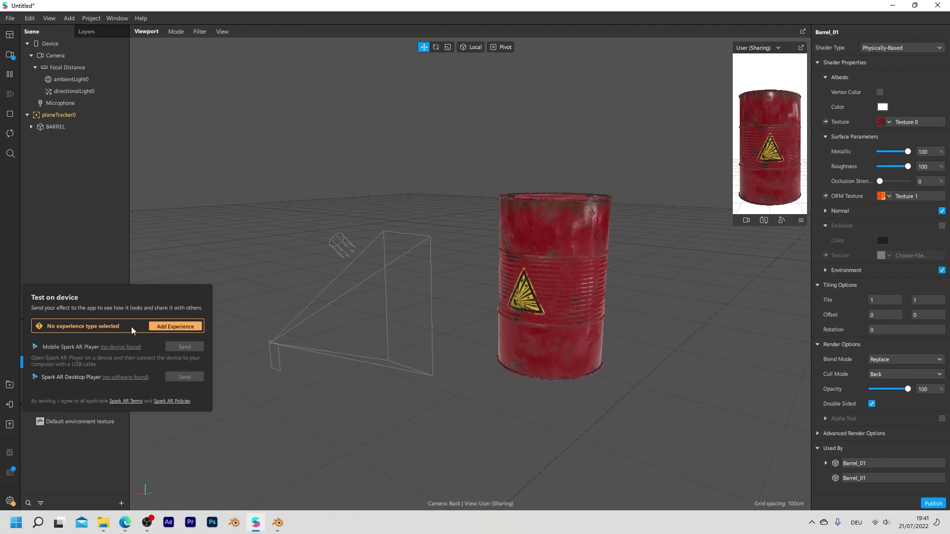
pyautogui.click(183, 325)
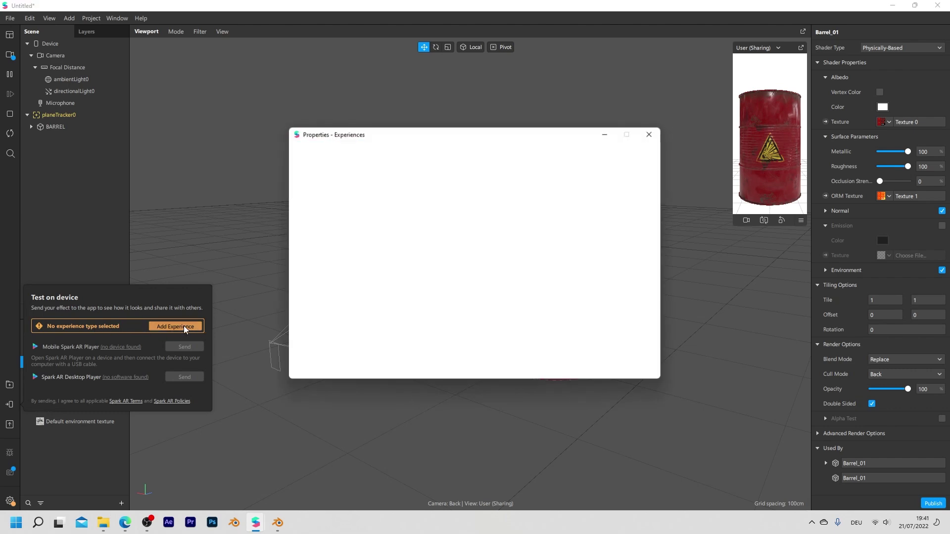
pyautogui.click(614, 343)
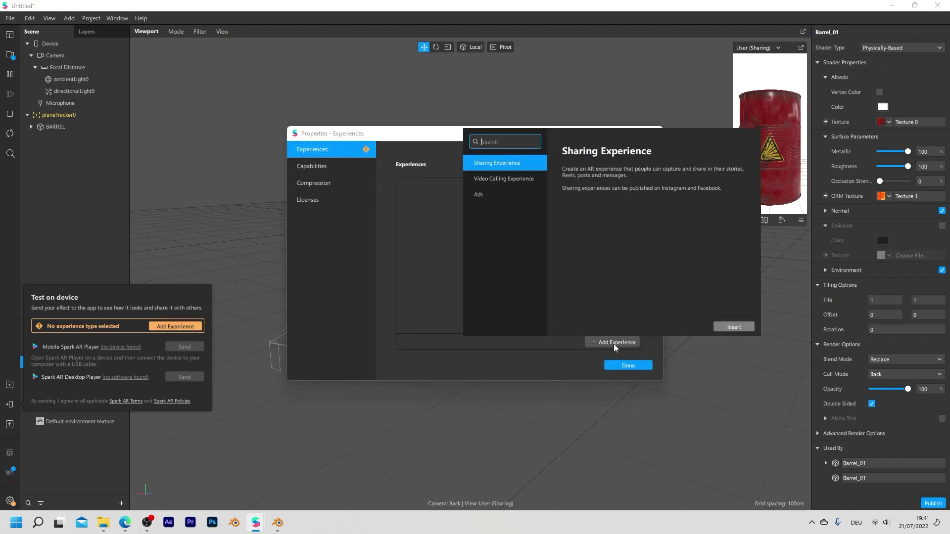
pyautogui.click(734, 328)
pyautogui.click(637, 365)
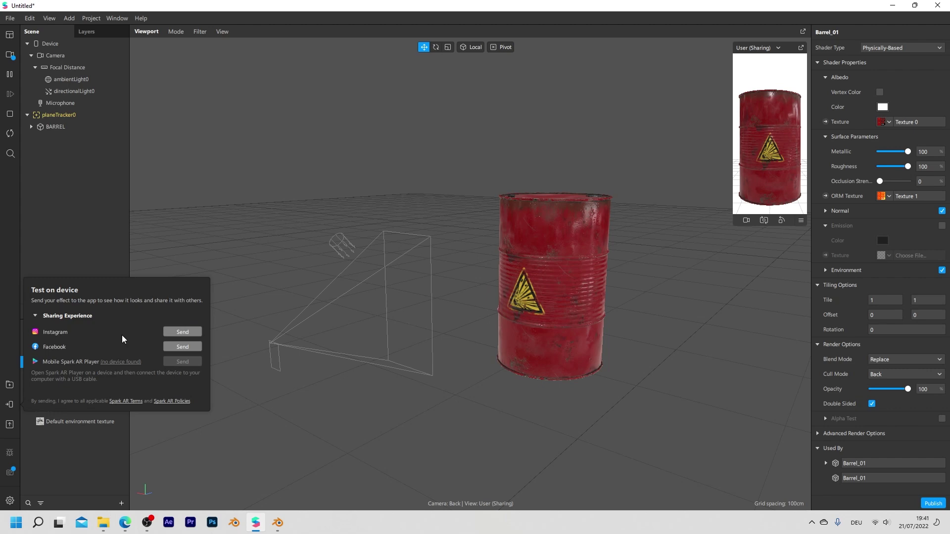
pyautogui.click(185, 331)
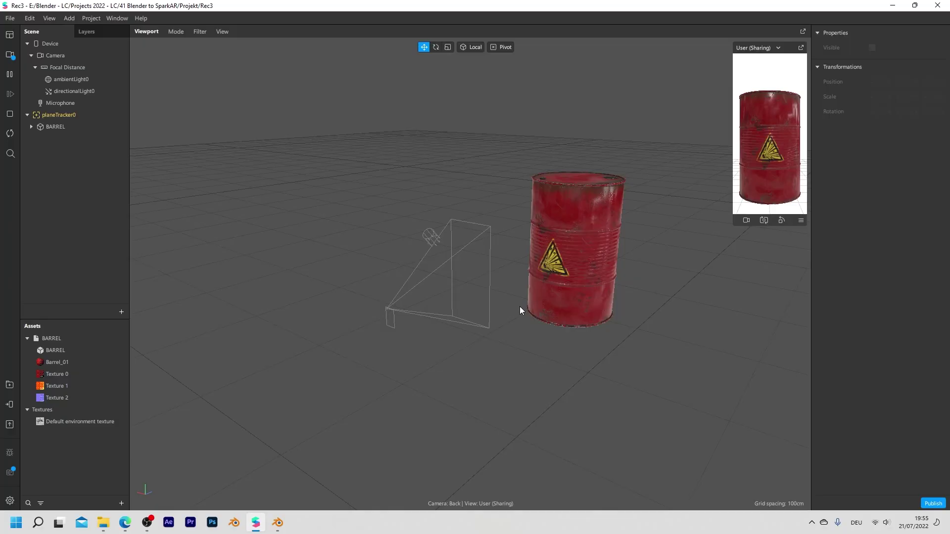
# Import MoveRotateScale Interactions.arp from the Material/Assets folder on the computer into the project's assets
pyautogui.moveTo(504, 299); pyautogui.dragTo(569, 253, button='right')
pyautogui.moveTo(495, 296); pyautogui.dragTo(509, 274, button='right')
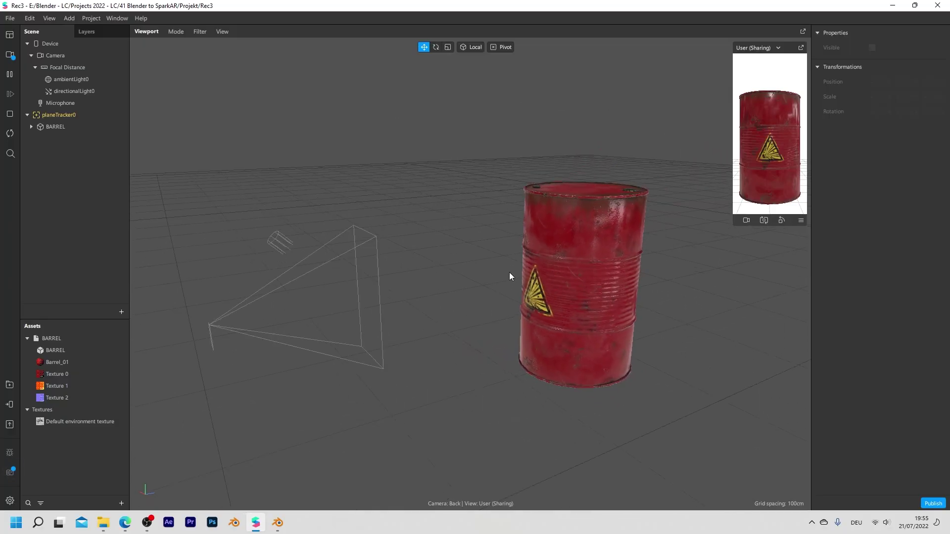
pyautogui.click(103, 522)
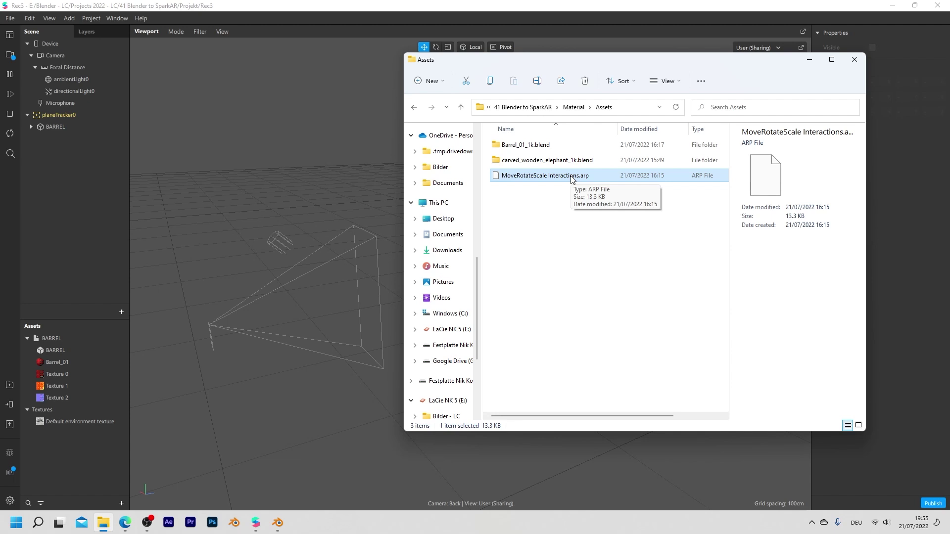
pyautogui.moveTo(572, 177); pyautogui.dragTo(67, 440)
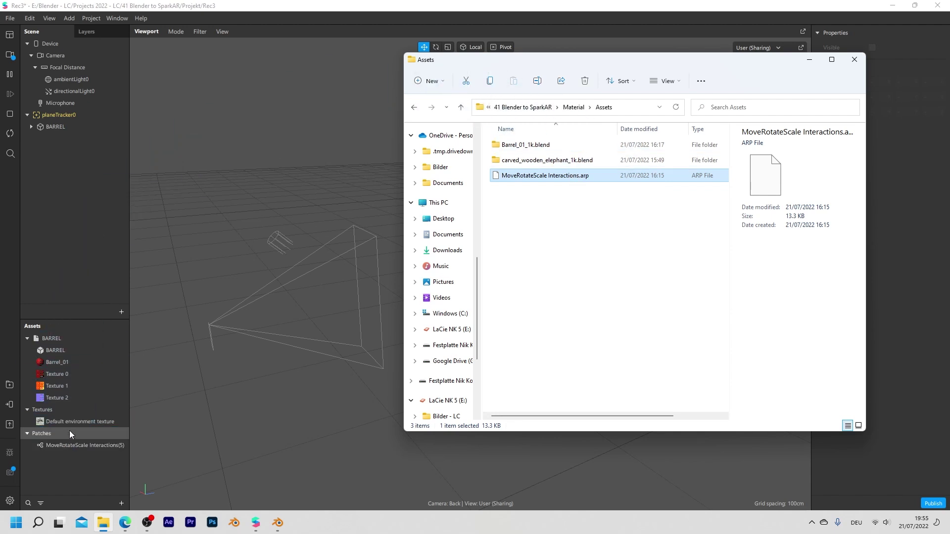
pyautogui.click(68, 459)
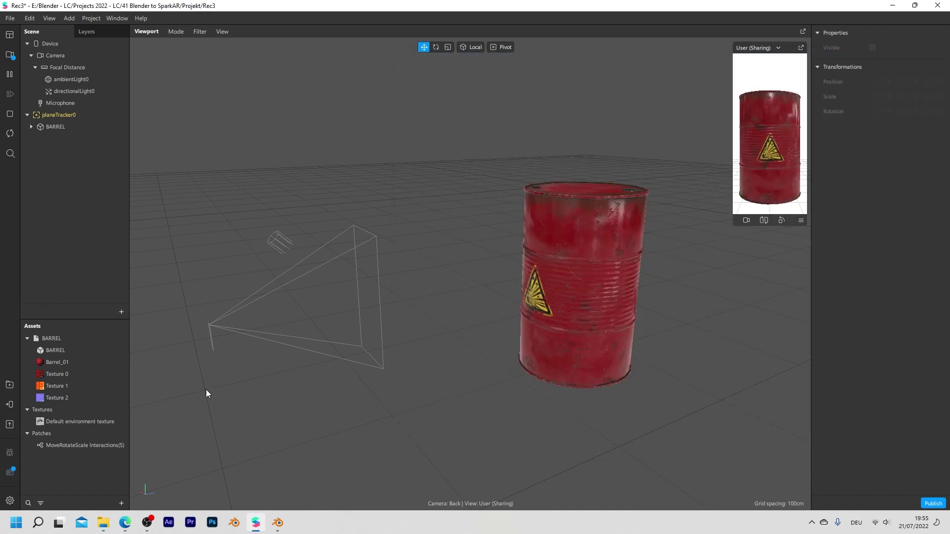
# Create position, scale and rotation patches for the BARREL object and stack them in one column in an enlarged Patch Editor
pyautogui.click(62, 126)
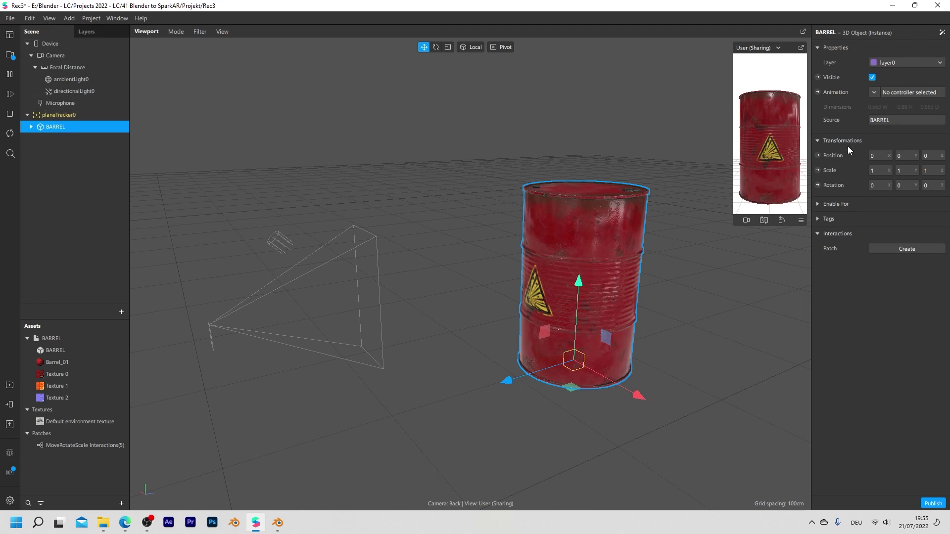
pyautogui.click(818, 155)
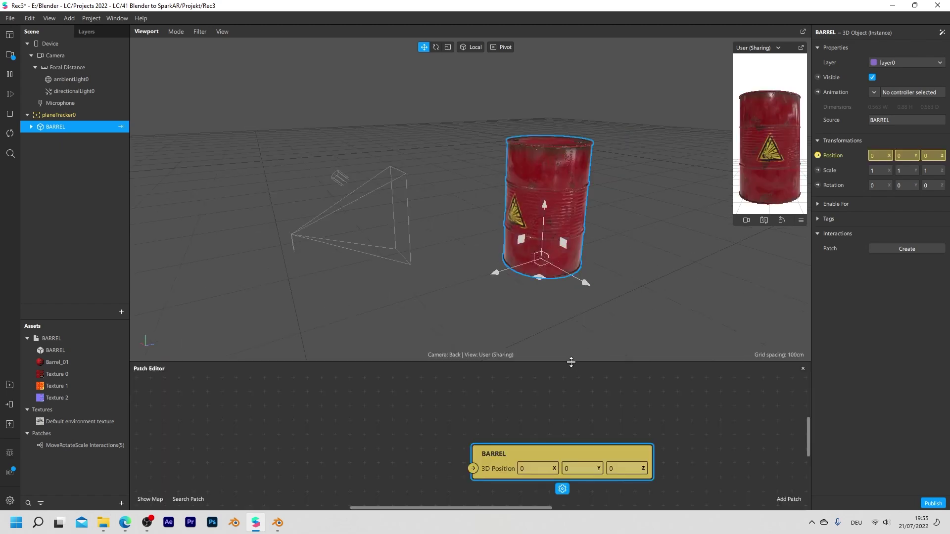
pyautogui.moveTo(571, 358); pyautogui.dragTo(566, 263)
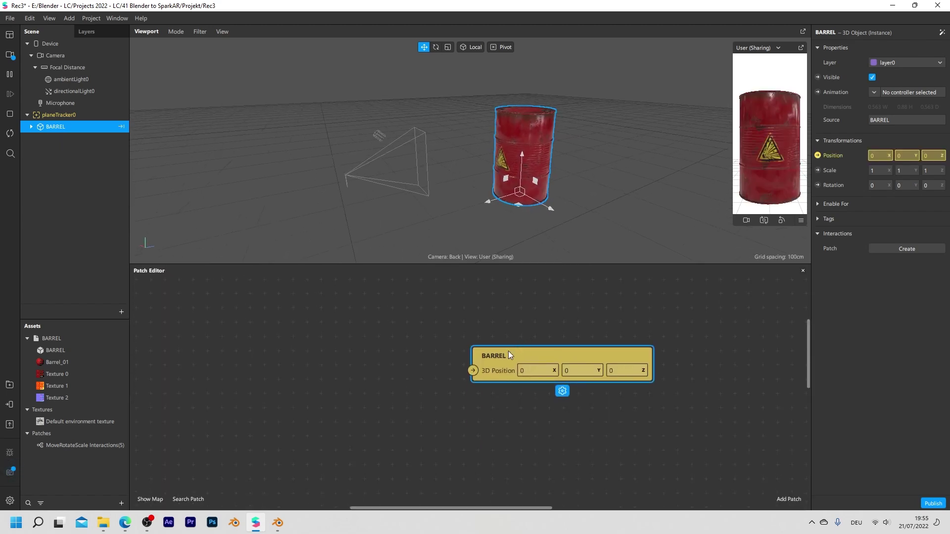
pyautogui.moveTo(508, 351); pyautogui.dragTo(600, 319)
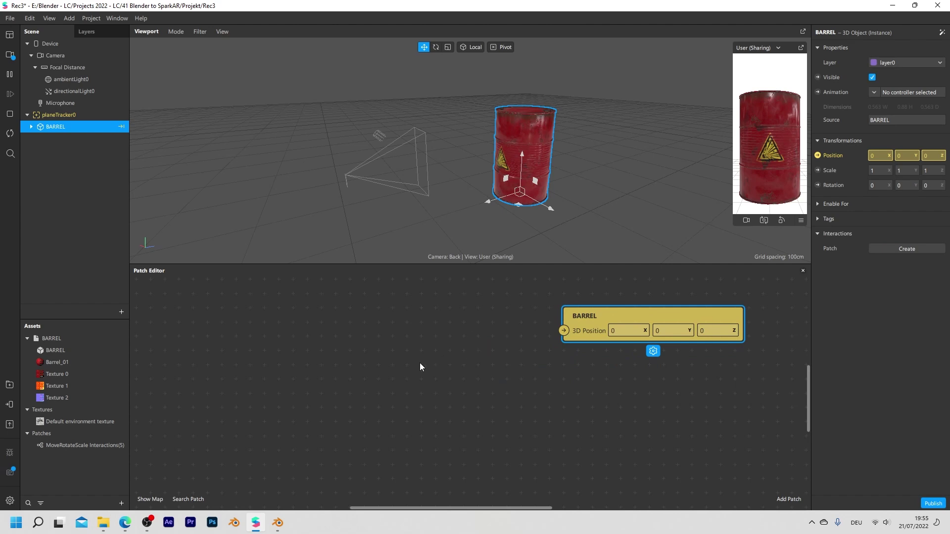
pyautogui.click(817, 170)
pyautogui.click(817, 185)
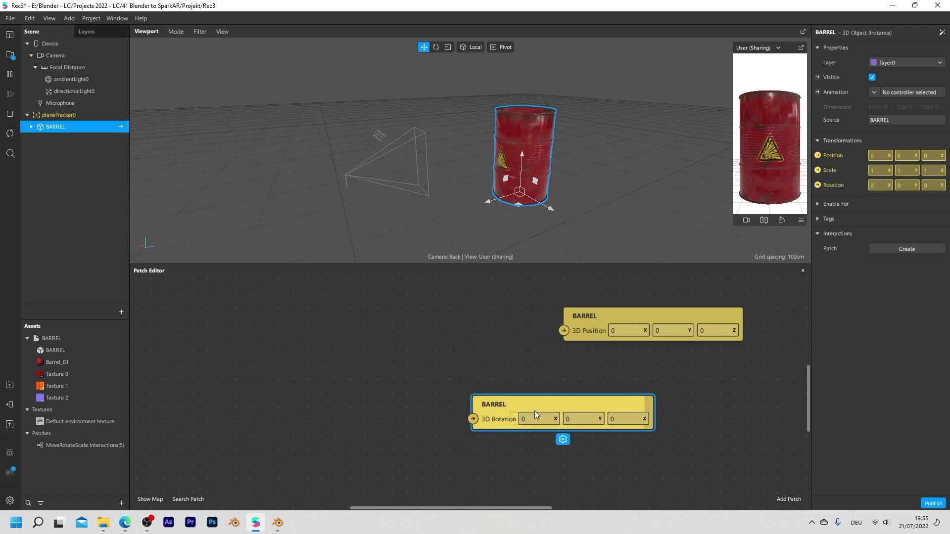
pyautogui.moveTo(534, 414); pyautogui.dragTo(626, 369)
pyautogui.moveTo(500, 419); pyautogui.dragTo(590, 419)
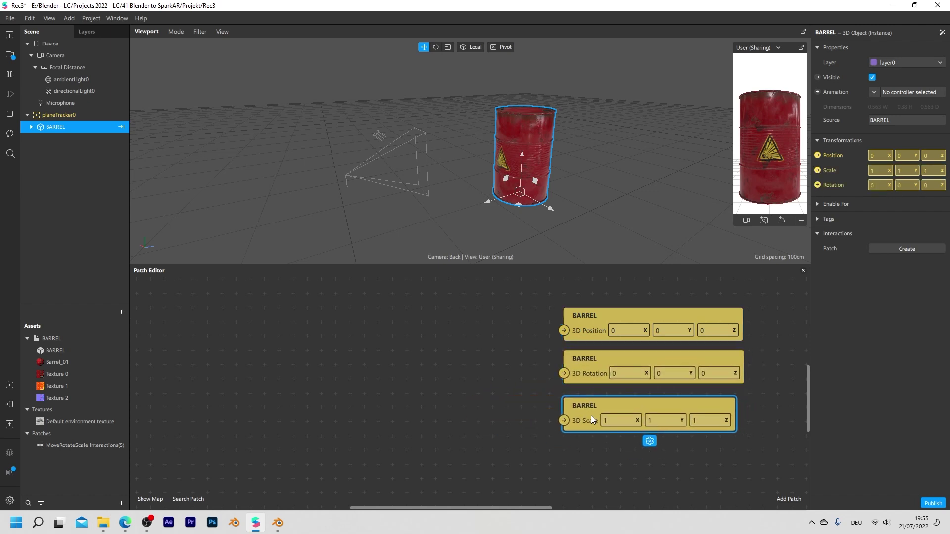
# Add the MoveRotateScale Interactions patch to the graph and connect Move, Rotate and Scale to BARREL's 3D Position, 3D Rotation and 3D Scale
pyautogui.moveTo(65, 445); pyautogui.dragTo(261, 346)
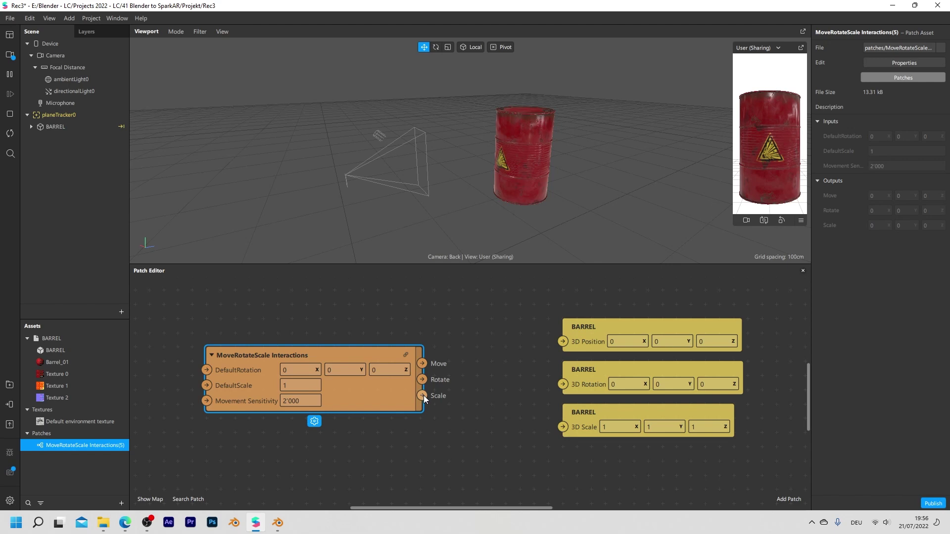
pyautogui.moveTo(420, 364); pyautogui.dragTo(559, 342)
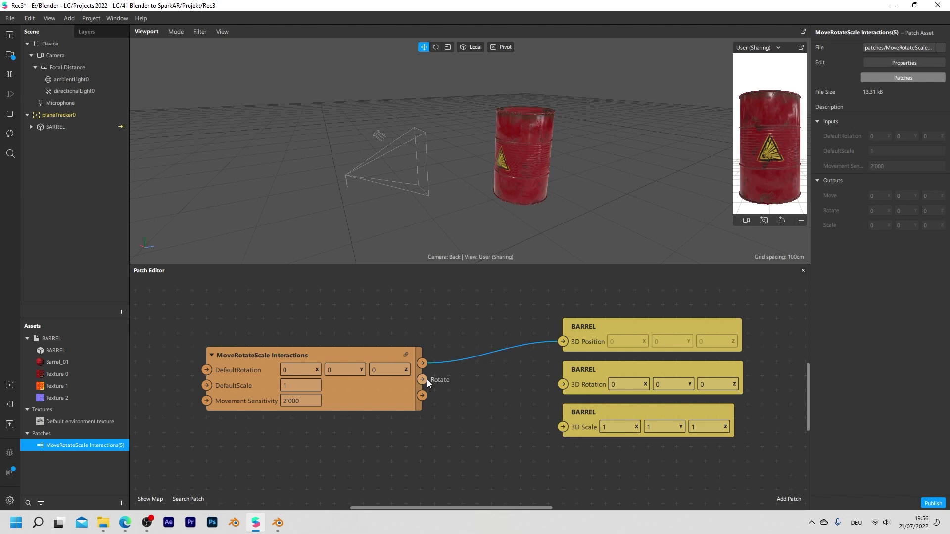
pyautogui.moveTo(426, 379); pyautogui.dragTo(561, 383)
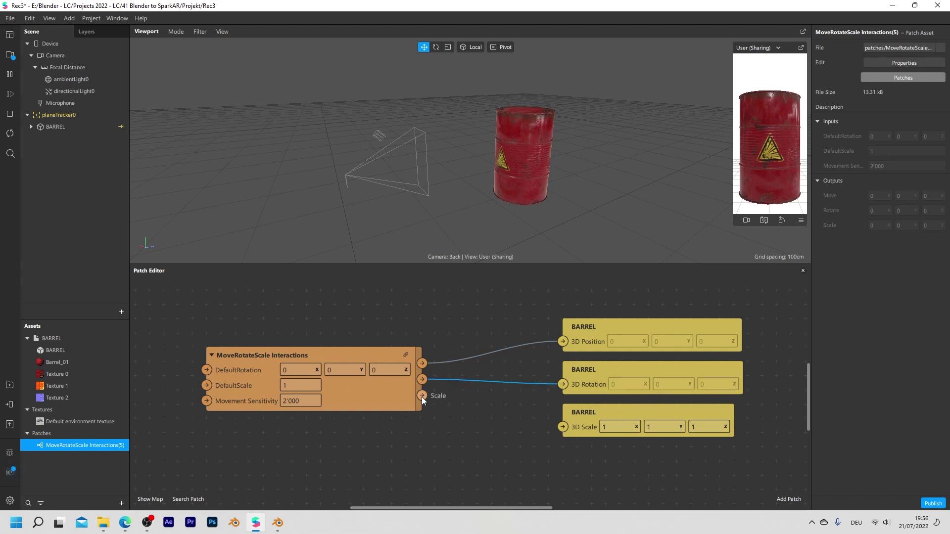
pyautogui.moveTo(422, 395); pyautogui.dragTo(563, 428)
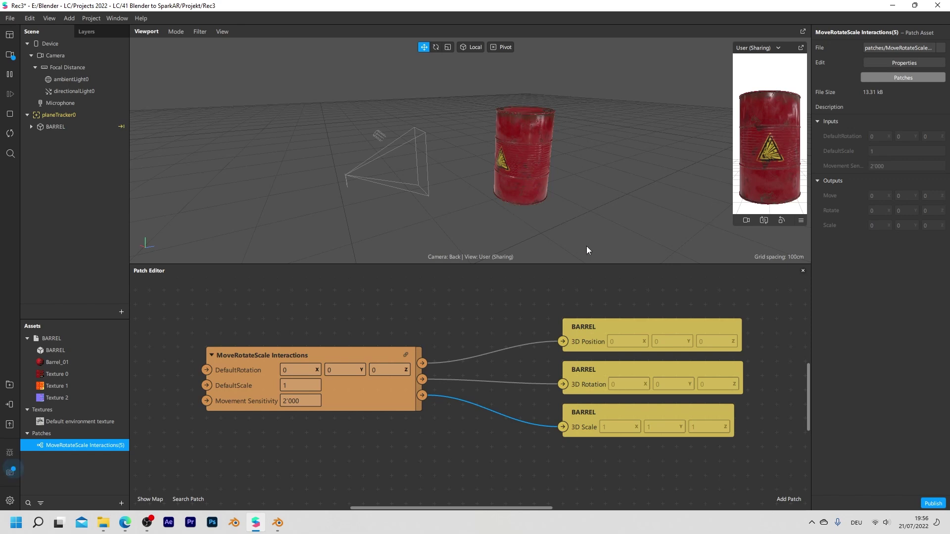
pyautogui.scroll(-1, 414, 339)
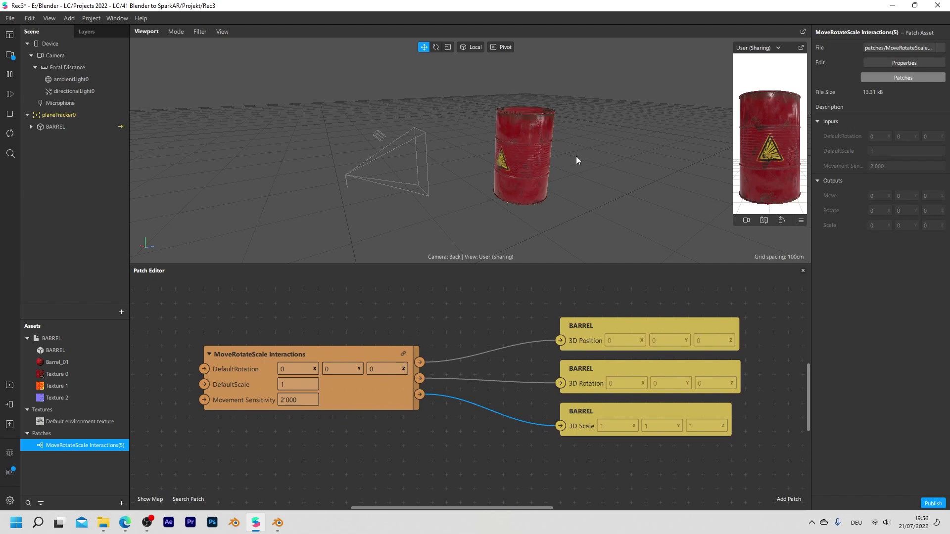
pyautogui.click(295, 369)
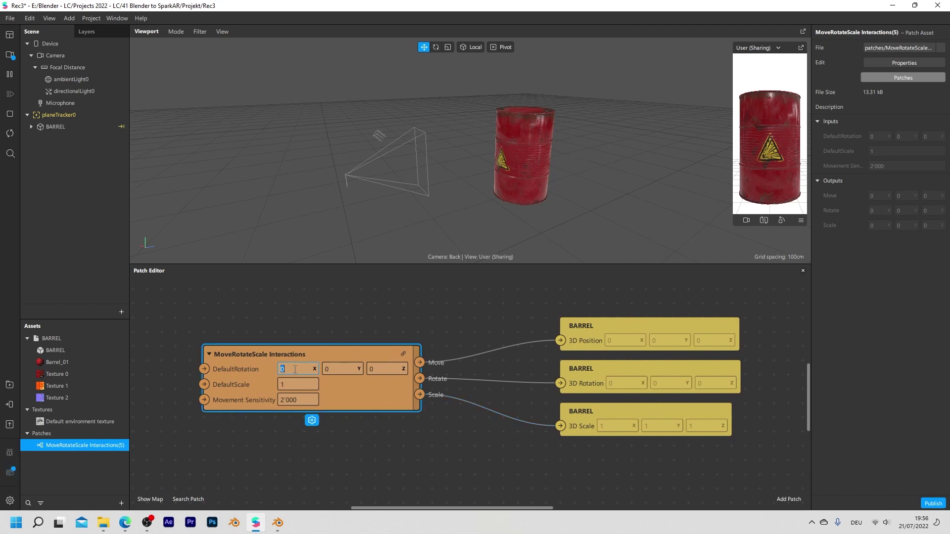
pyautogui.click(343, 370)
pyautogui.click(376, 370)
pyautogui.click(595, 79)
# Set DefaultScale to 0.3 in the MoveRotateScale Interactions patch and check the barrel's size in the scene
pyautogui.scroll(2, 554, 179)
pyautogui.moveTo(557, 180); pyautogui.dragTo(429, 175)
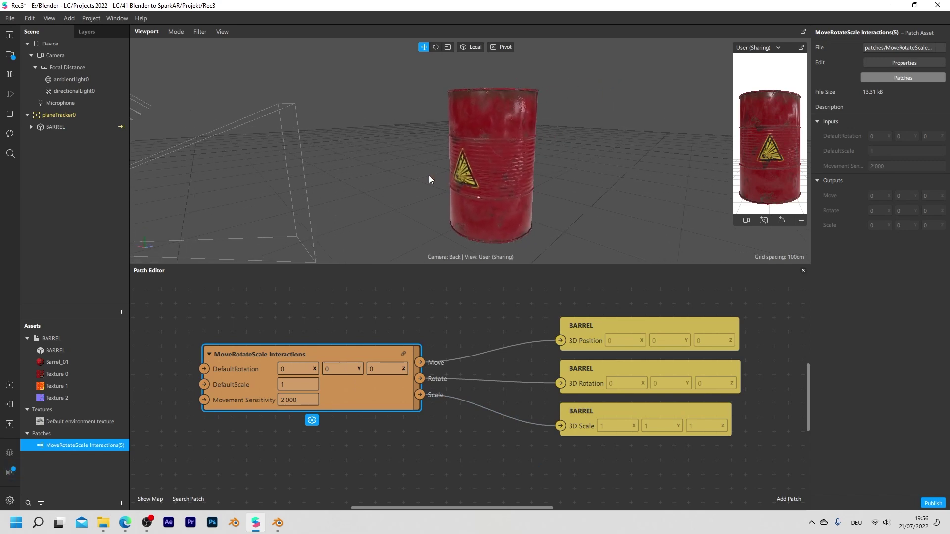
pyautogui.click(291, 386)
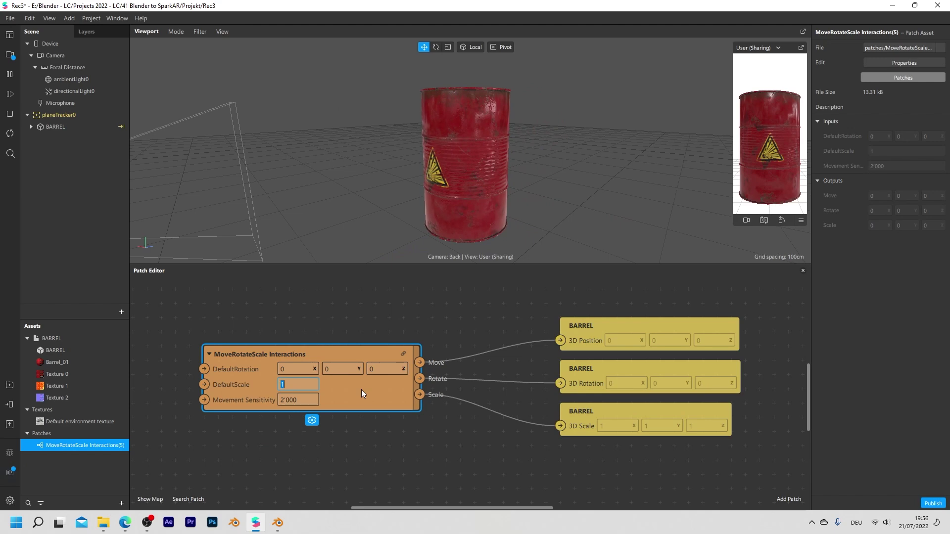
pyautogui.write('.3')
pyautogui.press('Return')
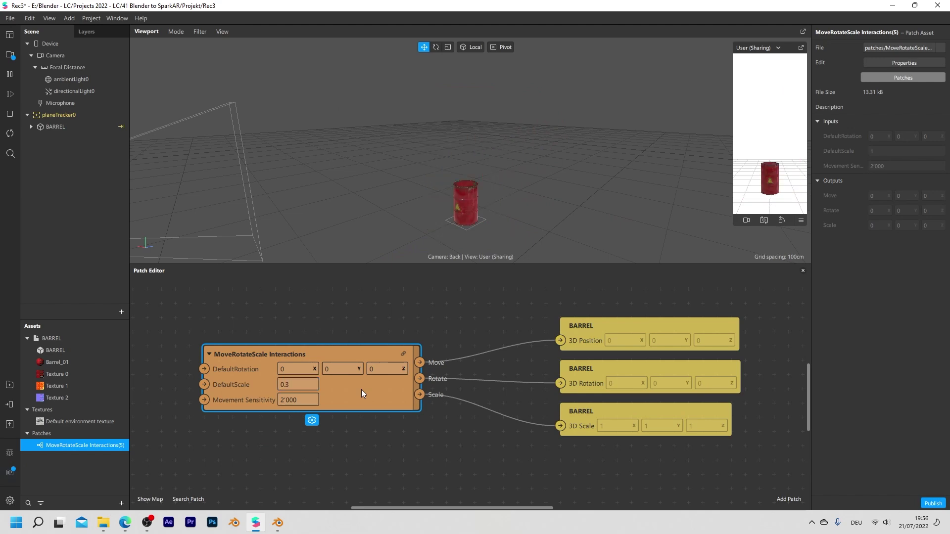
pyautogui.scroll(3, 461, 157)
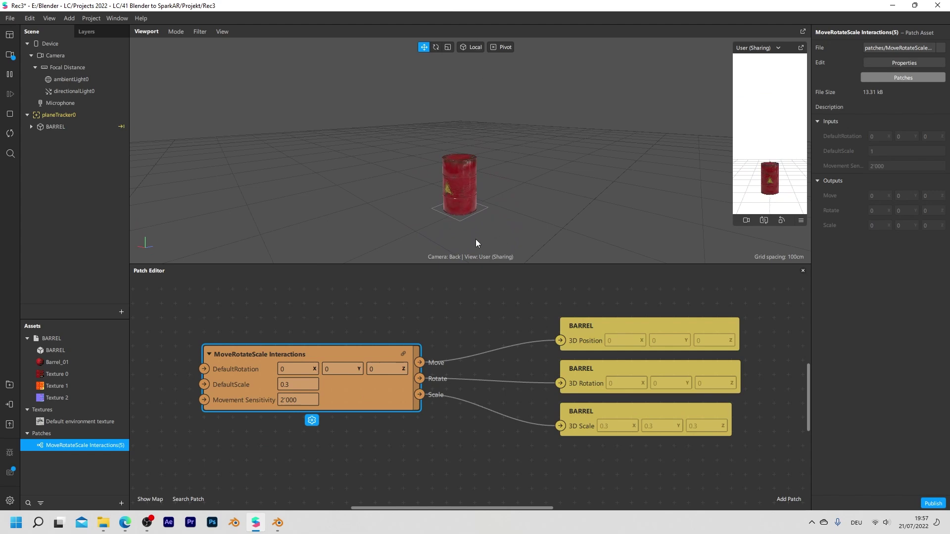
pyautogui.scroll(-1, 269, 419)
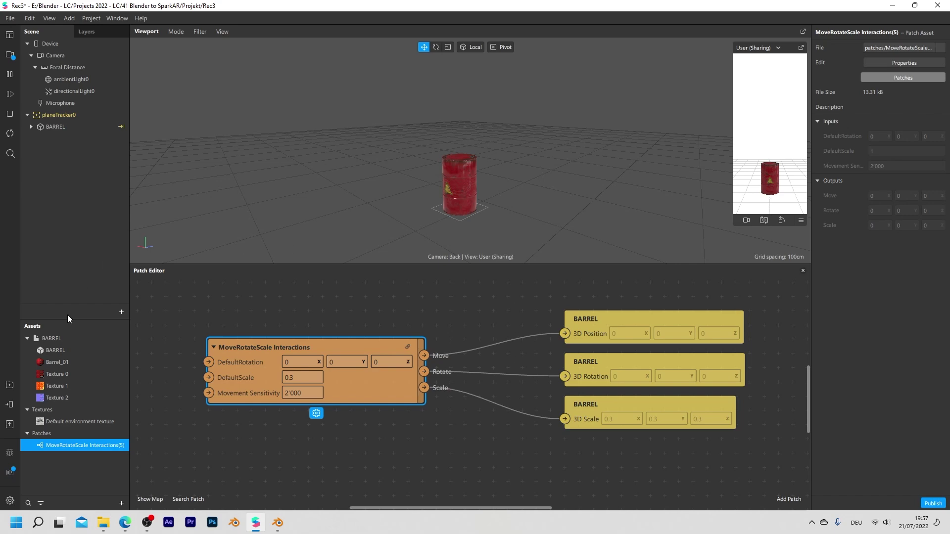
# Send the updated effect to Instagram for device testing and reveal its test link
pyautogui.click(9, 405)
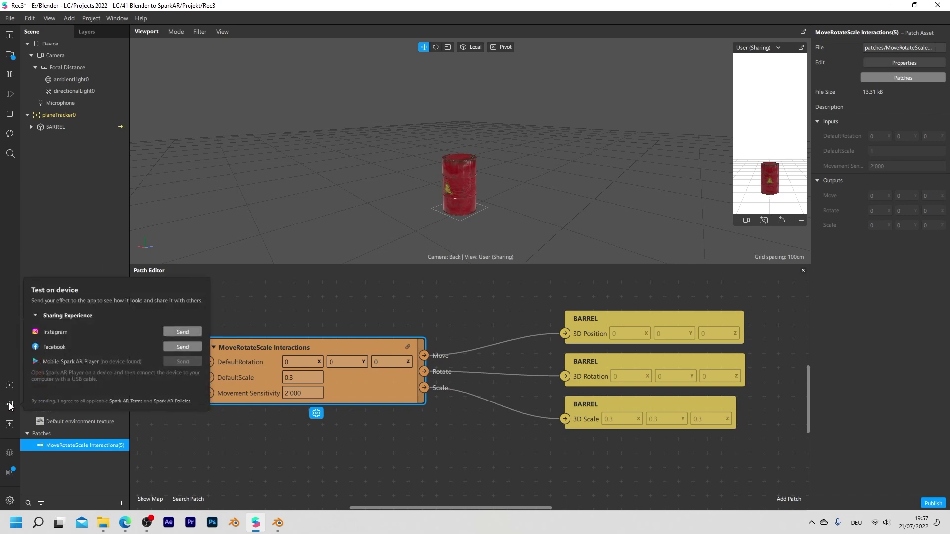
pyautogui.click(190, 332)
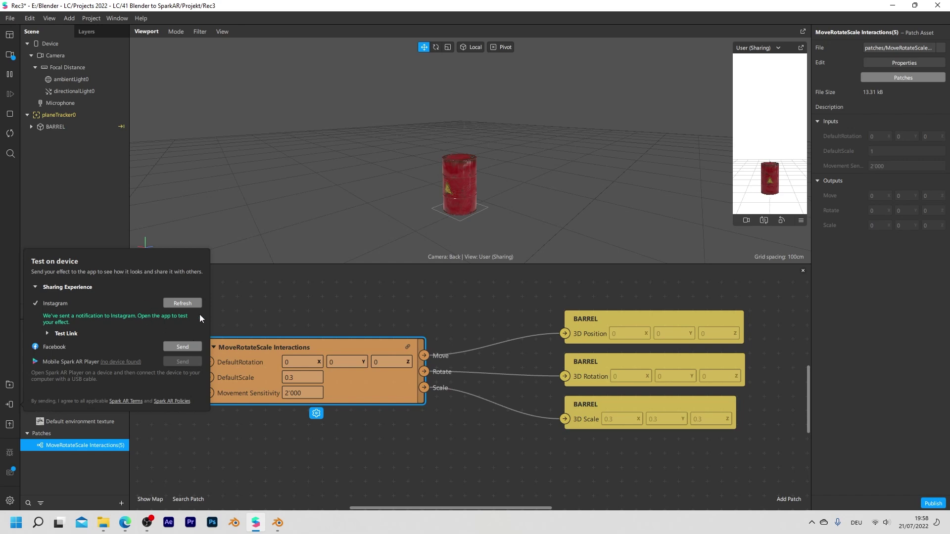
pyautogui.click(48, 333)
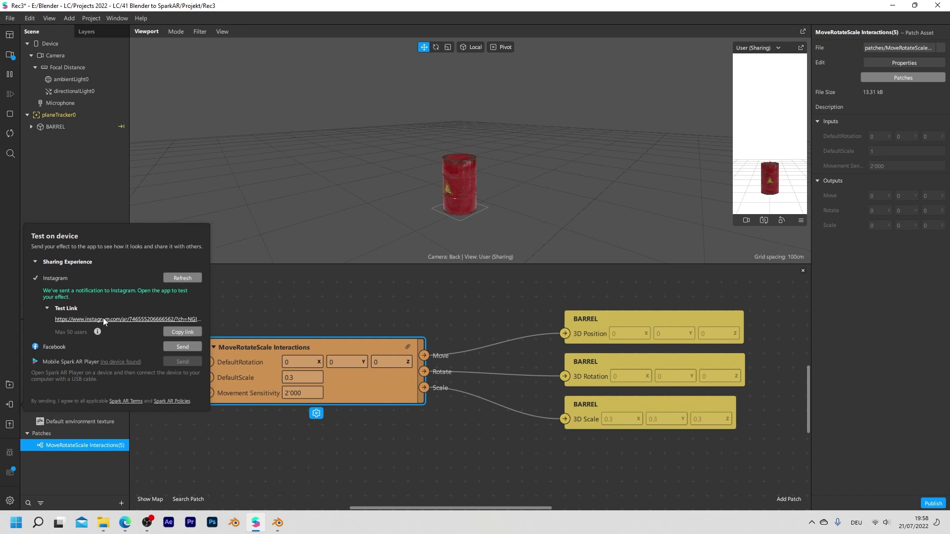